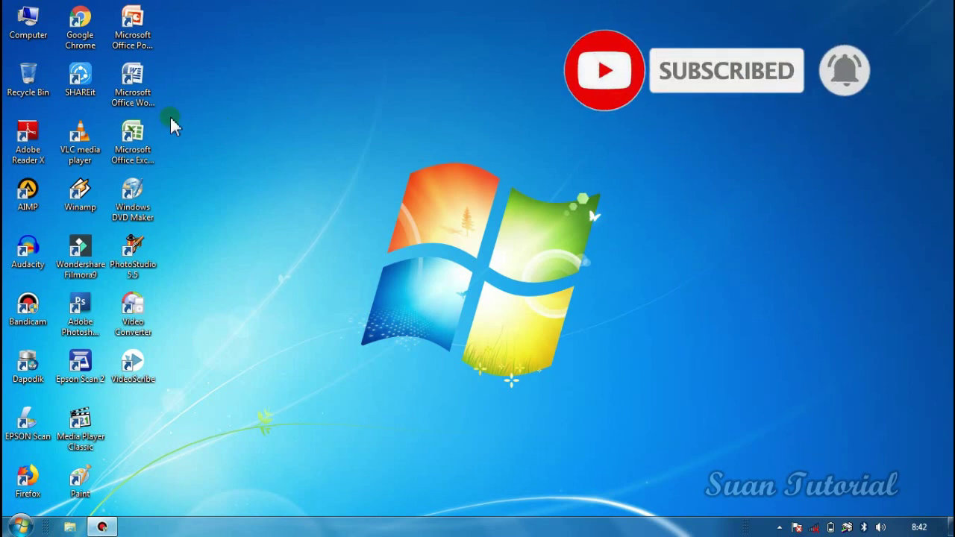
Launch Word and set the blank document to A4 paper with Narrow 1.27 cm margins
left_click(137, 95)
double_click(140, 99)
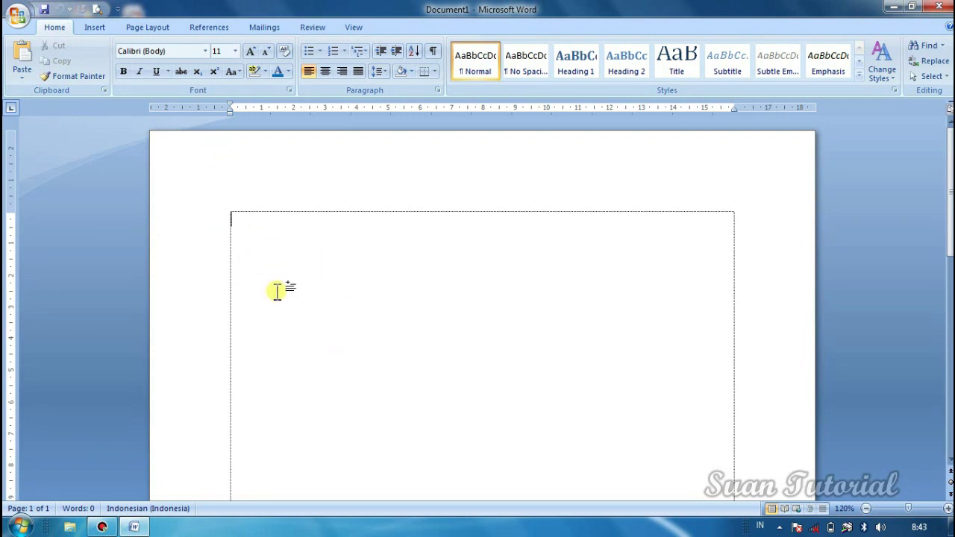
left_click(138, 29)
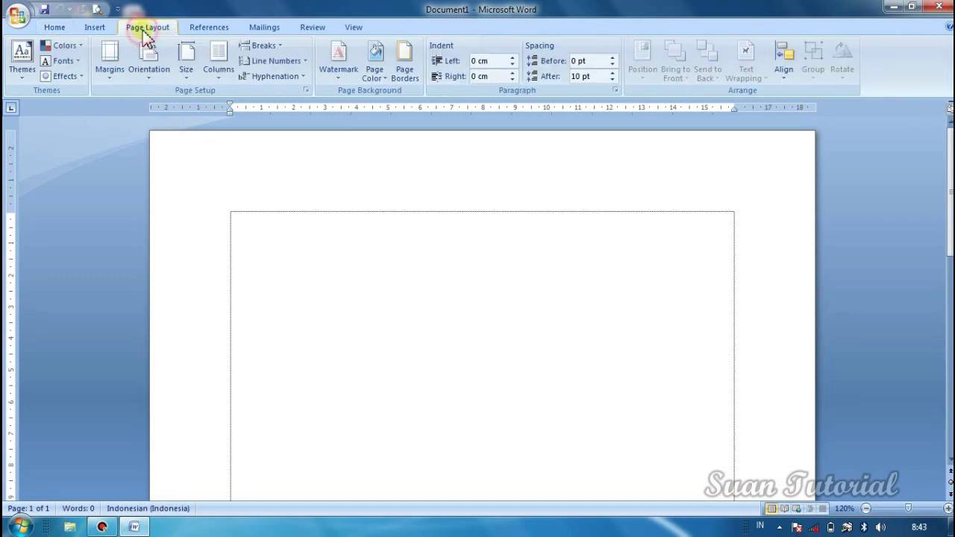
left_click(188, 68)
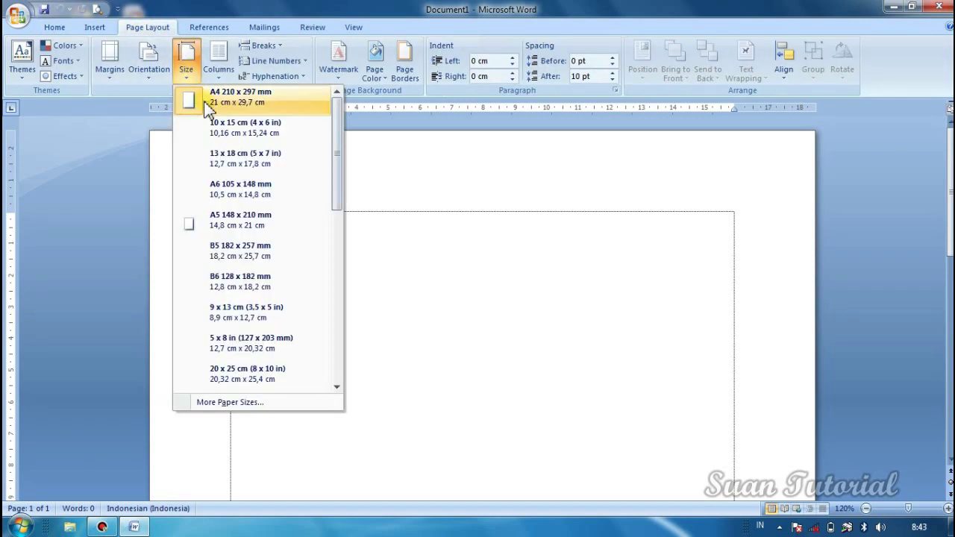
left_click(204, 101)
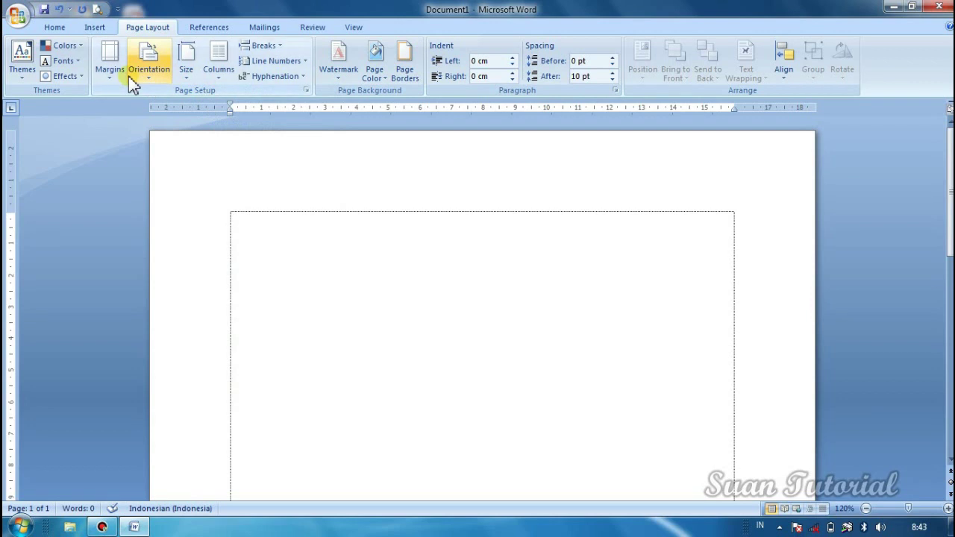
left_click(109, 74)
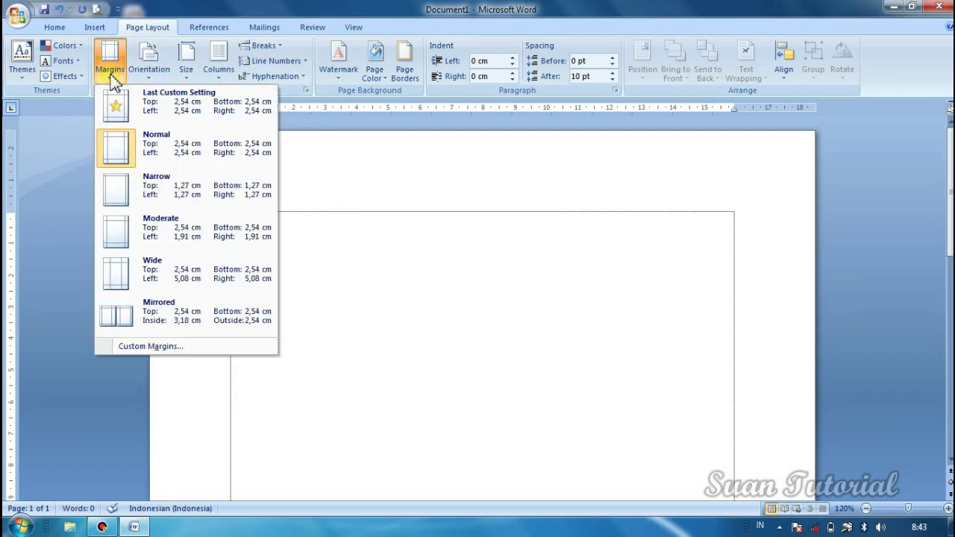
left_click(143, 189)
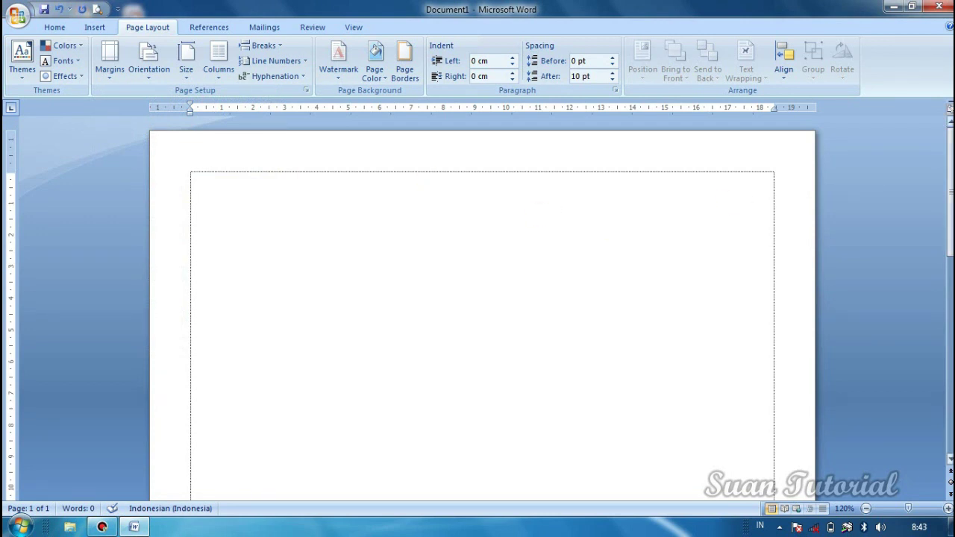
mouse_move(951, 192)
left_mouse_down()
mouse_move(951, 325)
mouse_move(950, 187)
left_mouse_up()
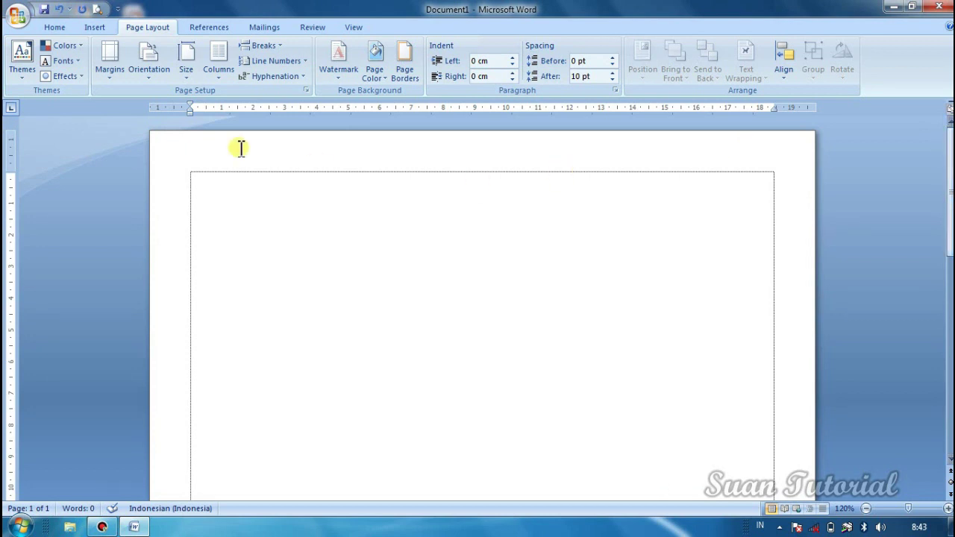
Insert a Blank header and delete its [Type text] placeholder
left_click(95, 28)
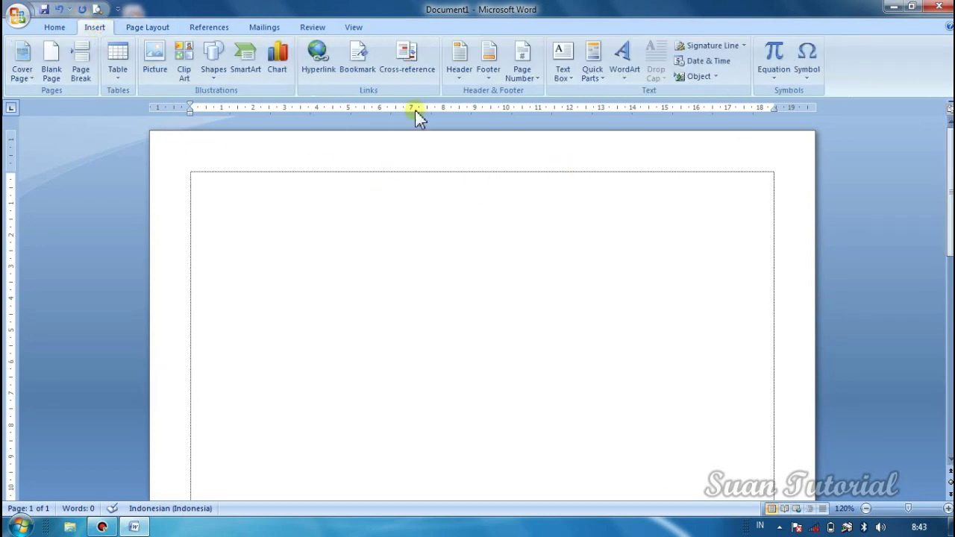
left_click(468, 83)
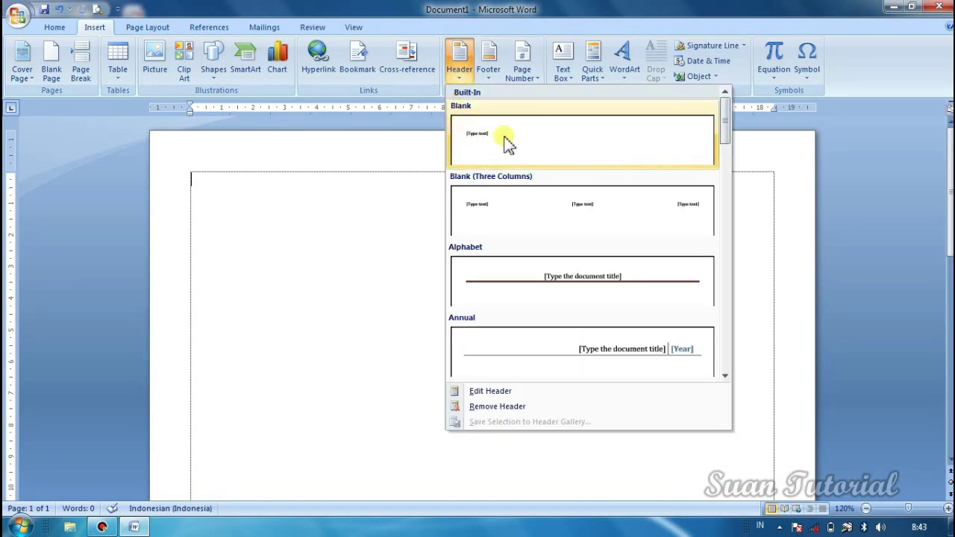
left_click(487, 127)
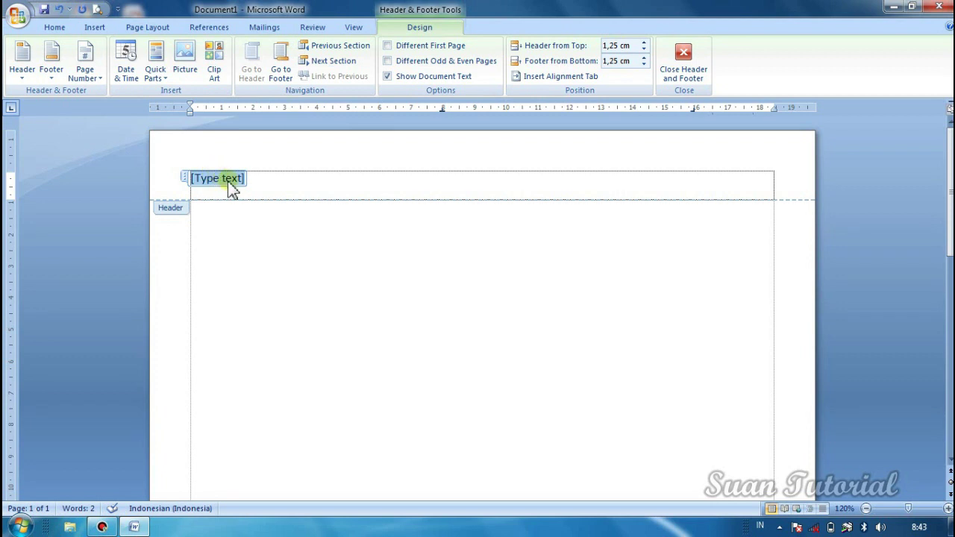
key("Delete")
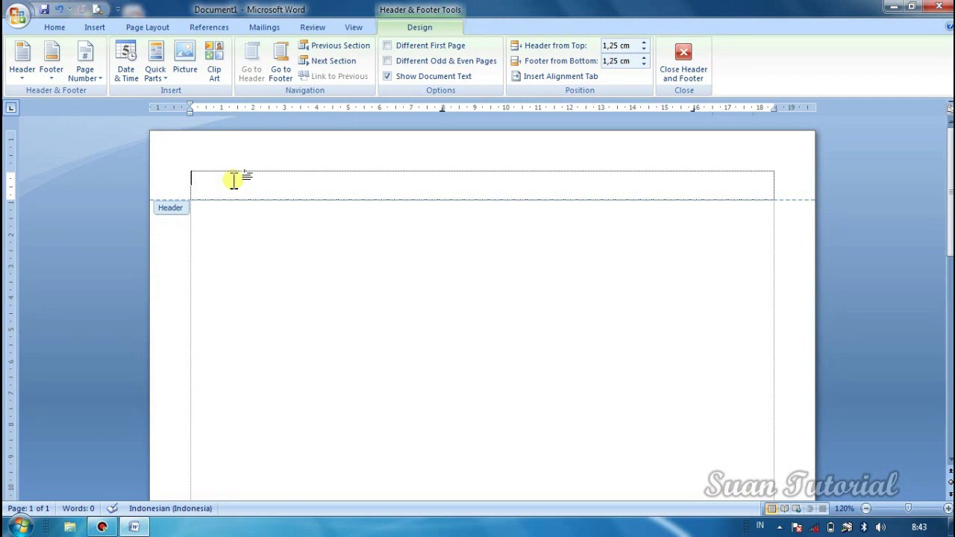
Type the header lines PEMERINTAH KABUPATEN, DINAS PENDIDIKAN PEMUDA DAN OLAHRAGA, SD NEGERI, Jl. Pendidikan
type("PEME")
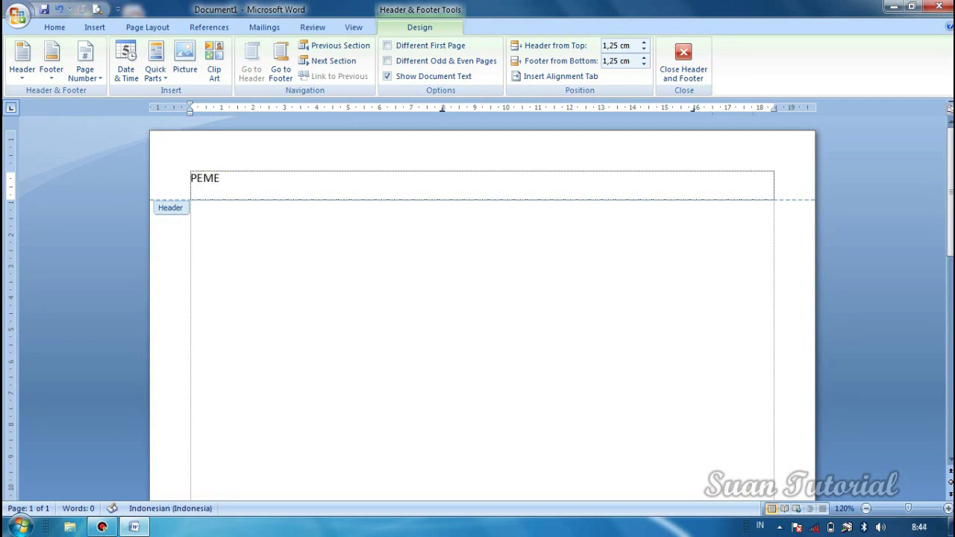
type("RINTAH")
type(" KABUPA")
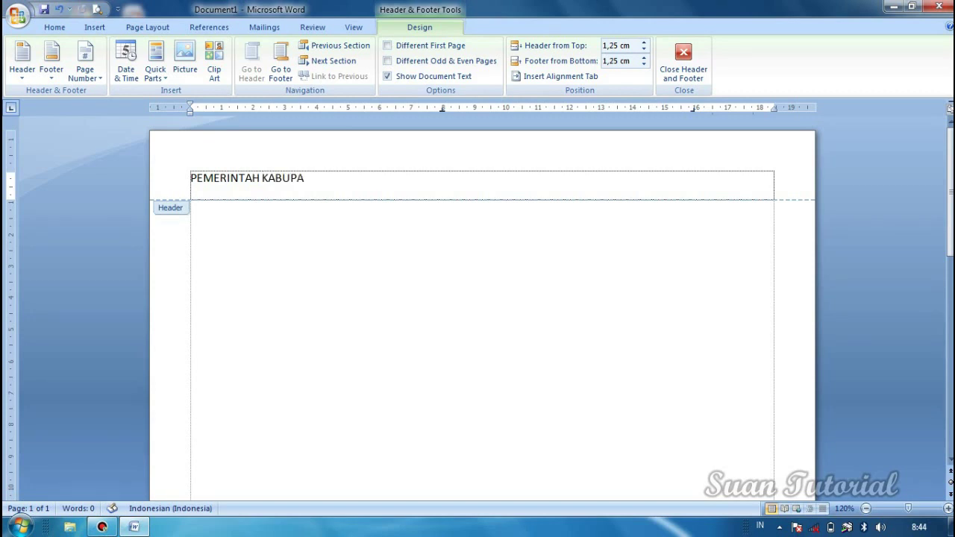
type("TEN")
key("Return")
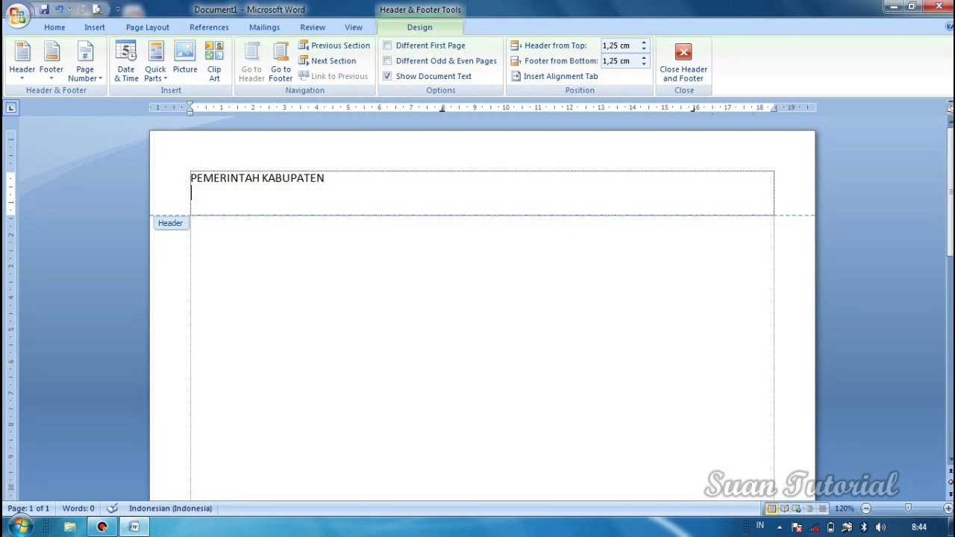
type("DINAS ")
type("PEND")
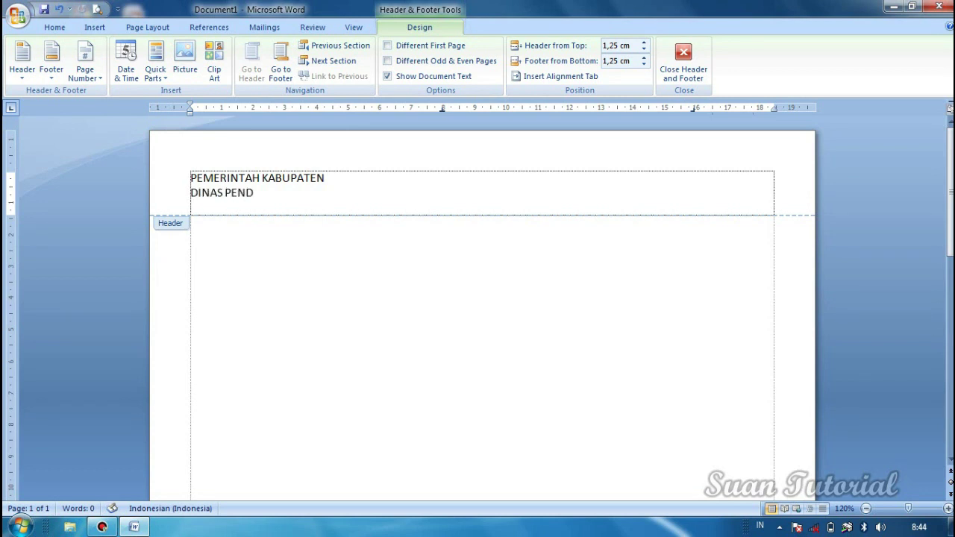
type("IDIKAN P")
type("EMUD")
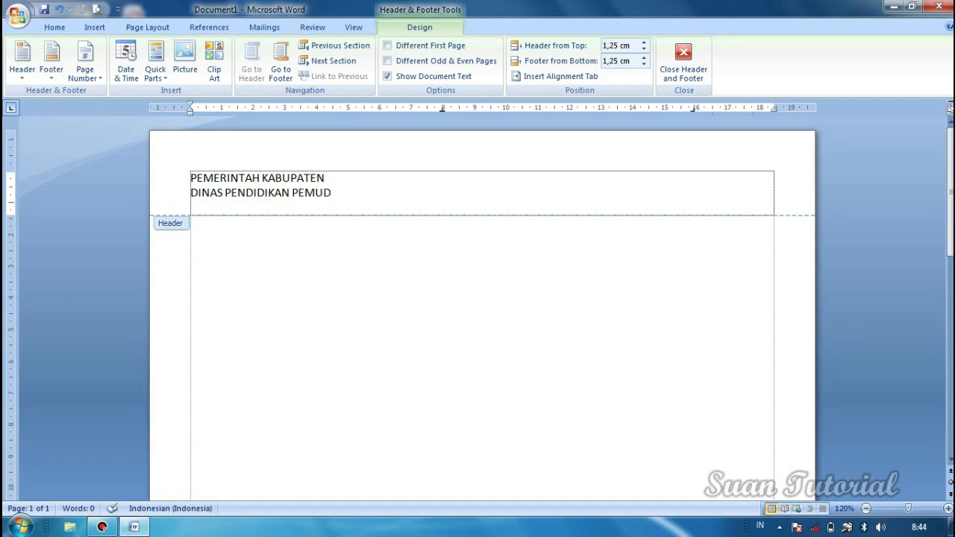
type("A DAN")
type(" OLAHRAGA")
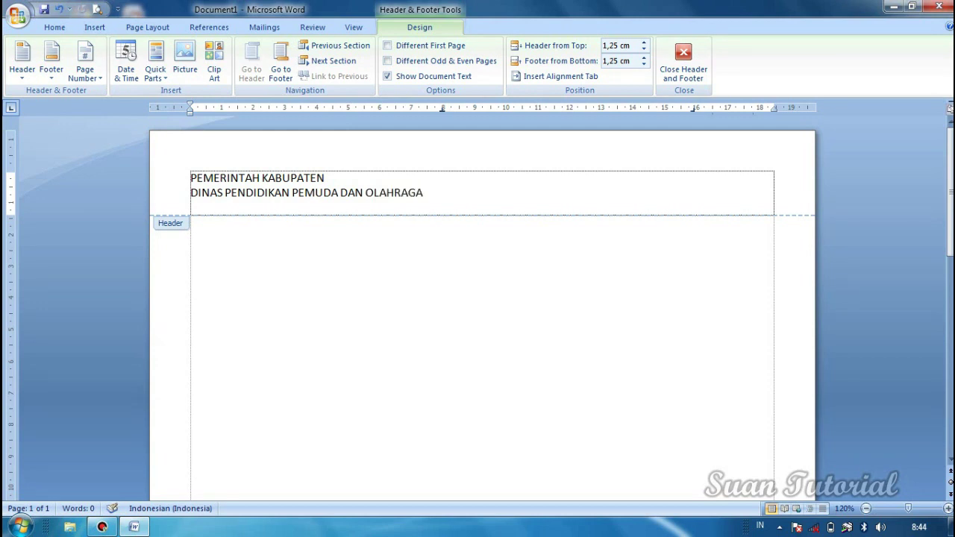
key("Return")
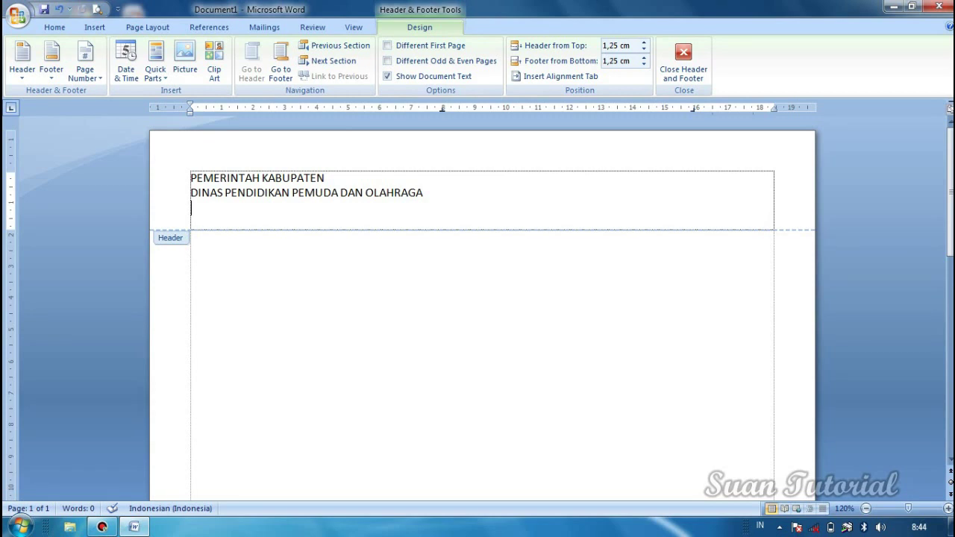
type("SD ")
type("N")
type("EGERI")
key("Return")
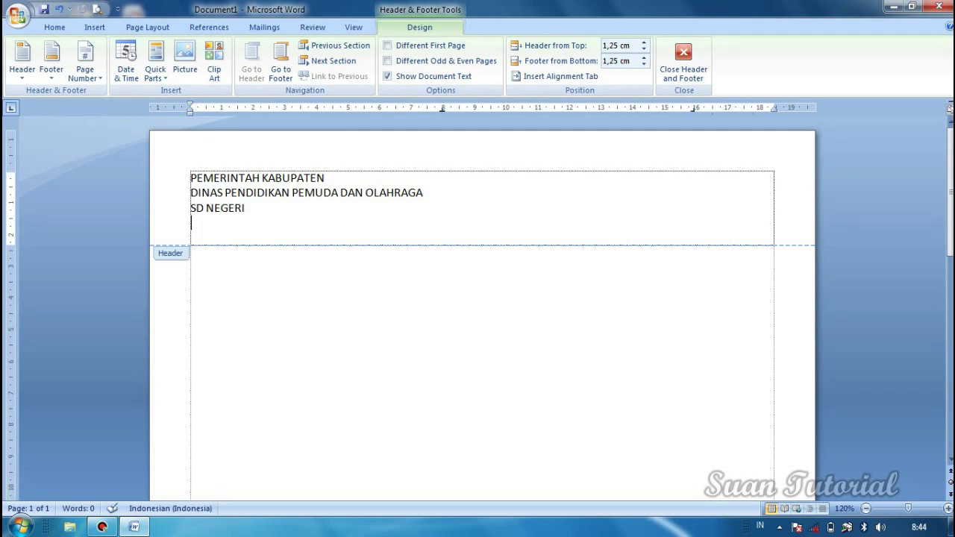
type("Jl. ")
type("P")
type("endidi")
type("kan")
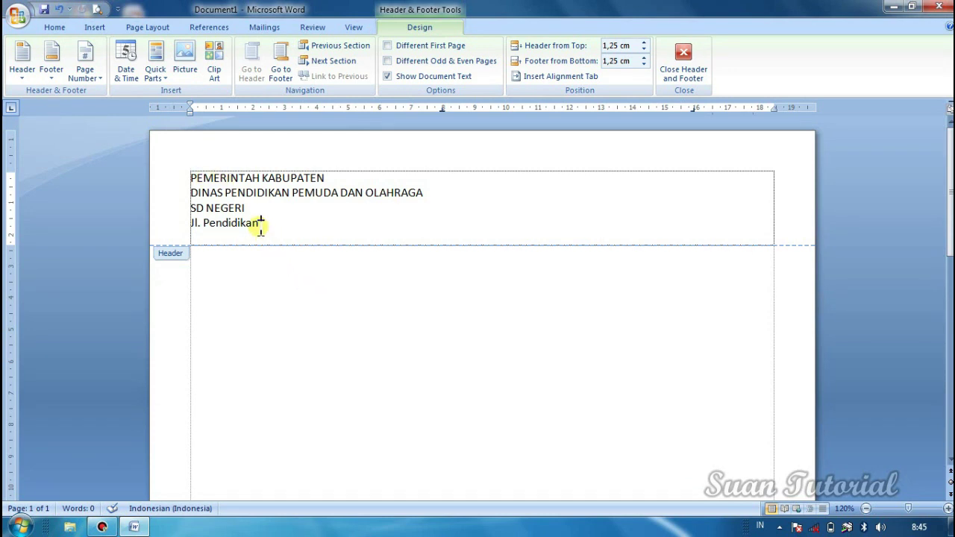
Centre all four header lines and set them in bold Times New Roman 14
left_click_drag(260, 224, 191, 170)
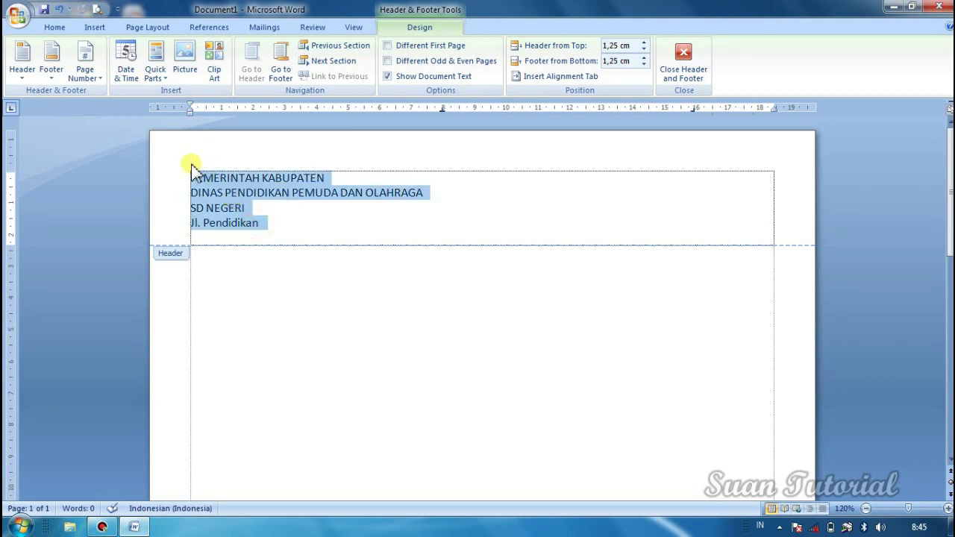
left_click(54, 25)
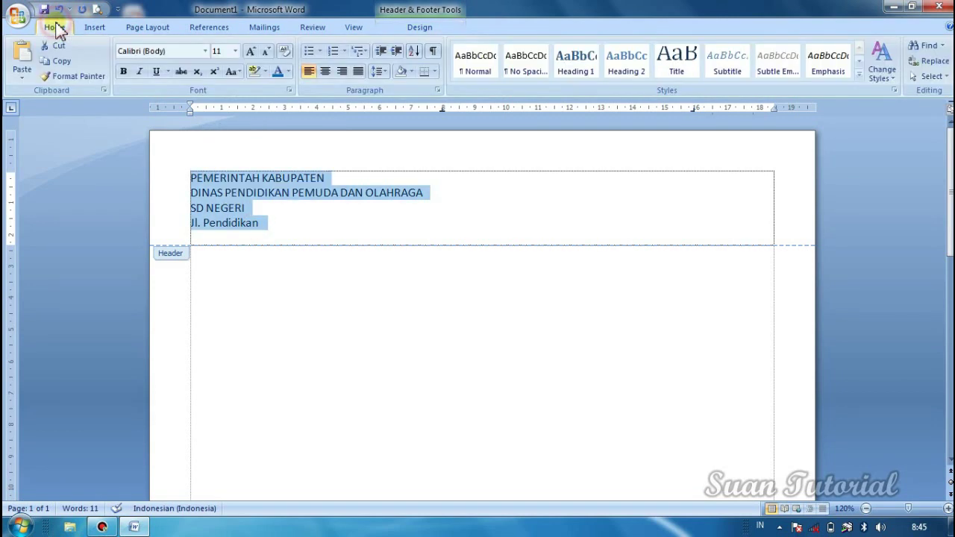
left_click(326, 72)
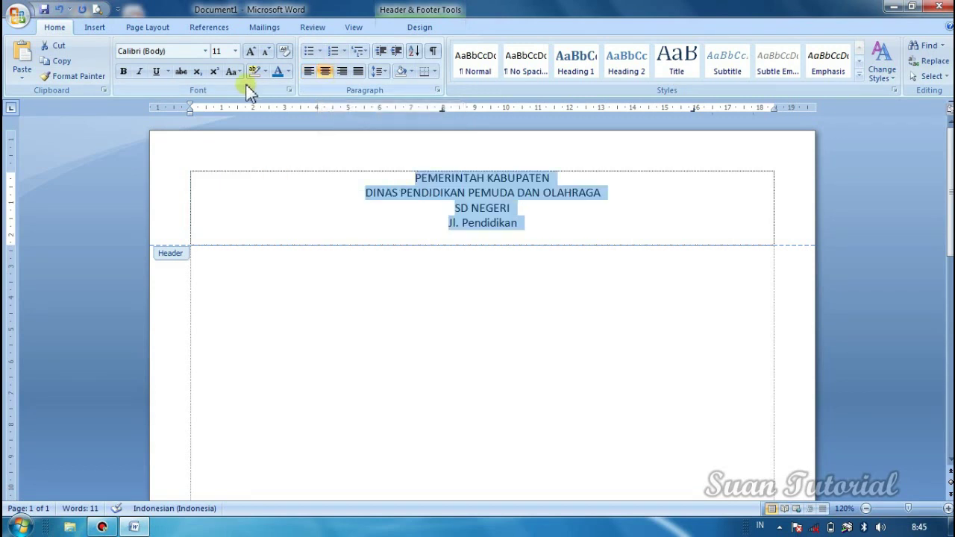
left_click(236, 51)
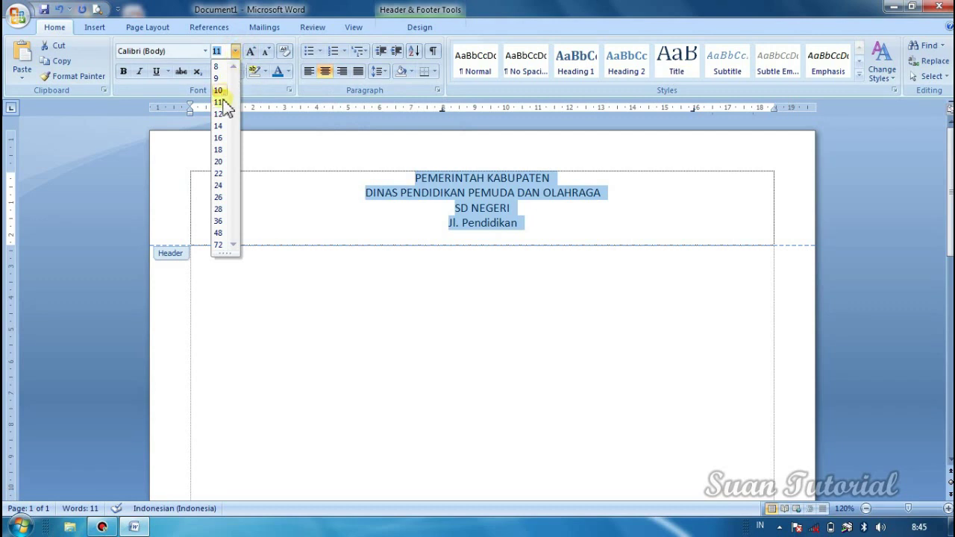
left_click(221, 126)
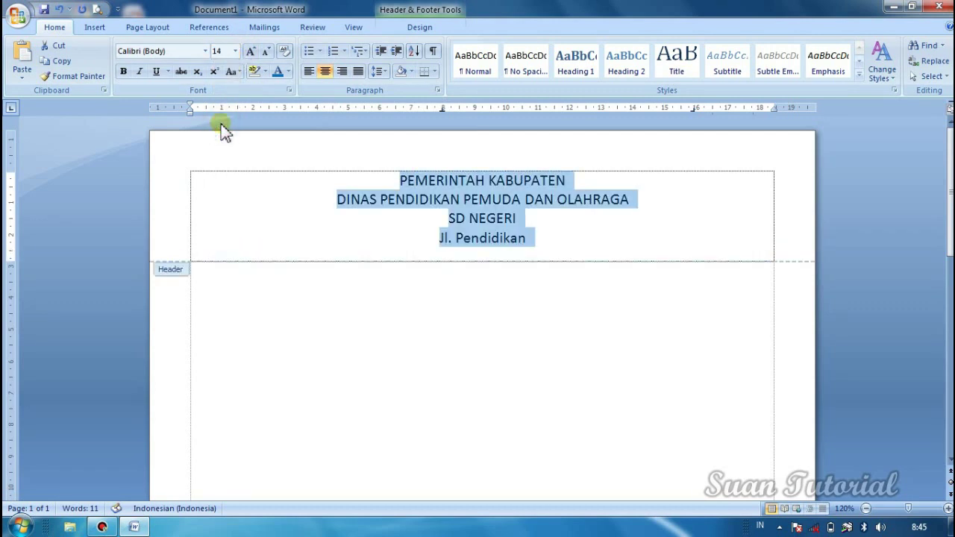
left_click(206, 51)
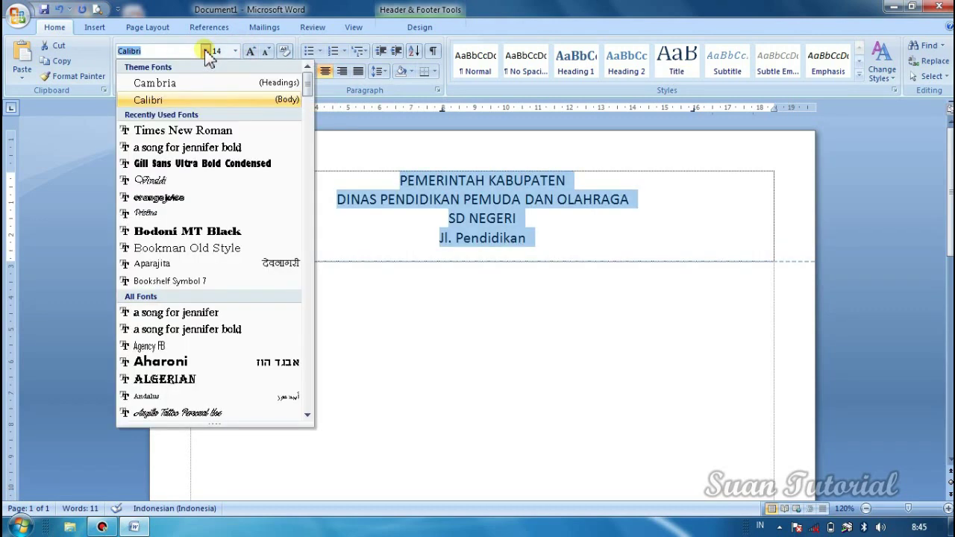
left_click(217, 133)
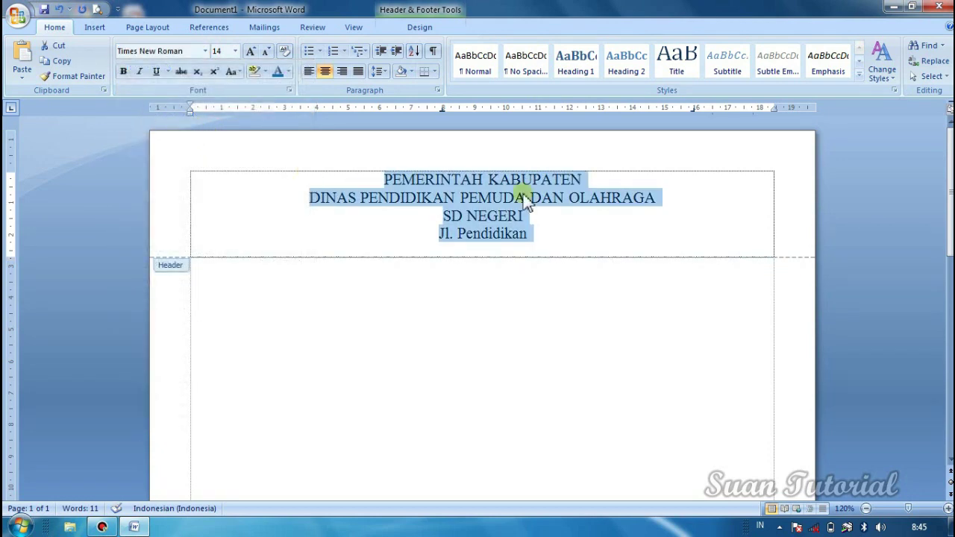
left_click(124, 71)
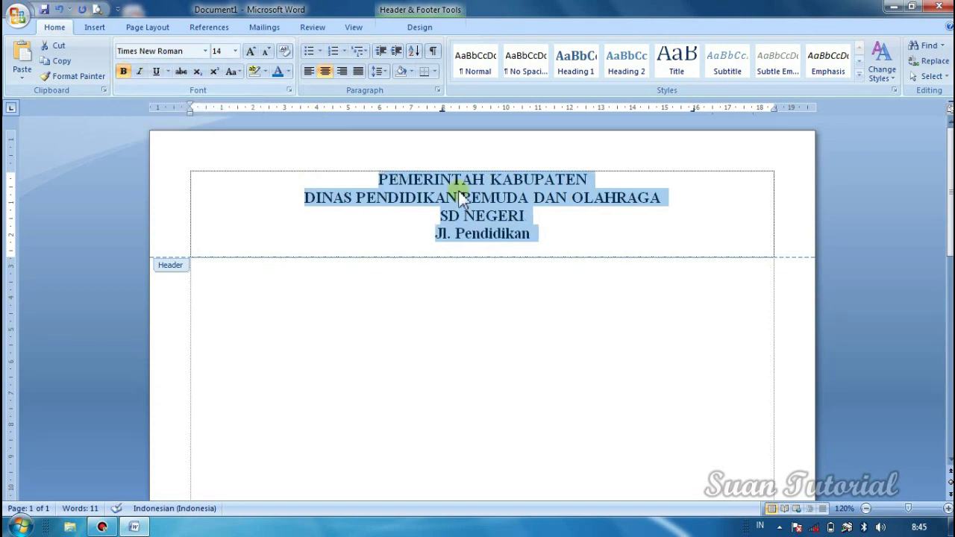
left_click(556, 233)
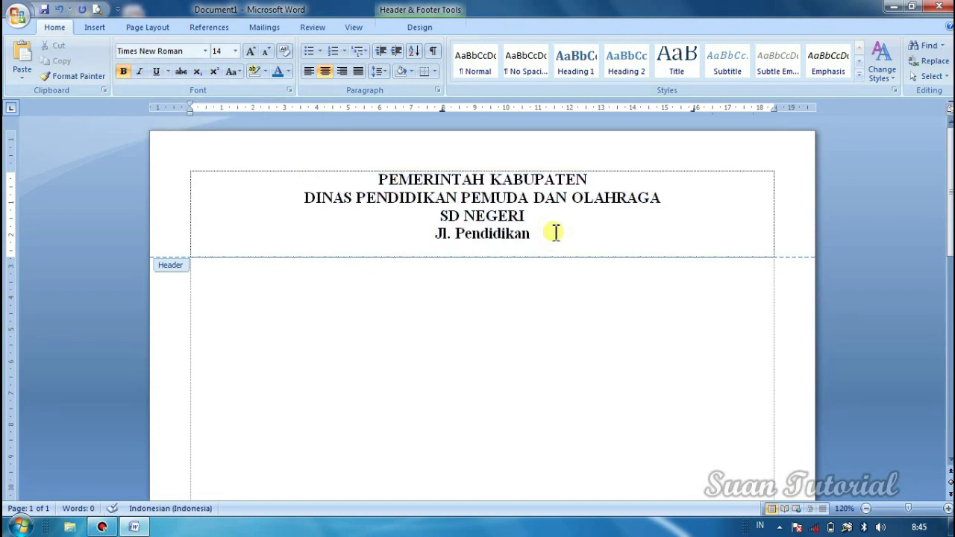
Make the Jl. Pendidikan address line non-bold italic
left_click_drag(539, 236, 440, 237)
left_click(439, 234)
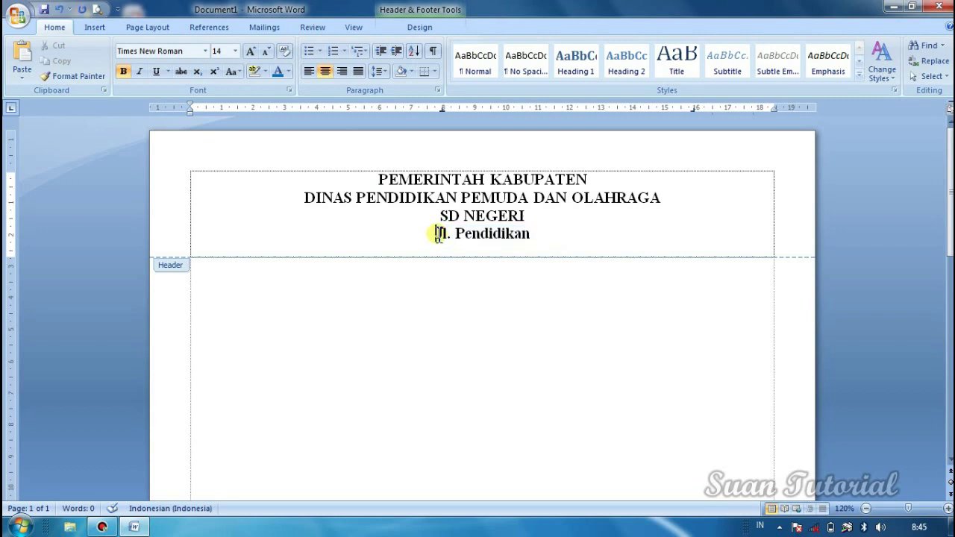
triple_click(439, 234)
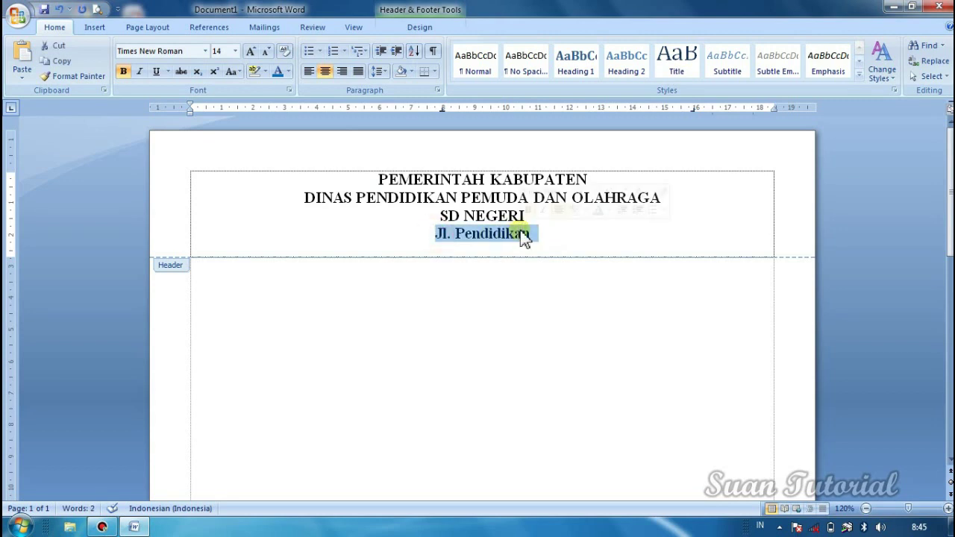
left_click(124, 73)
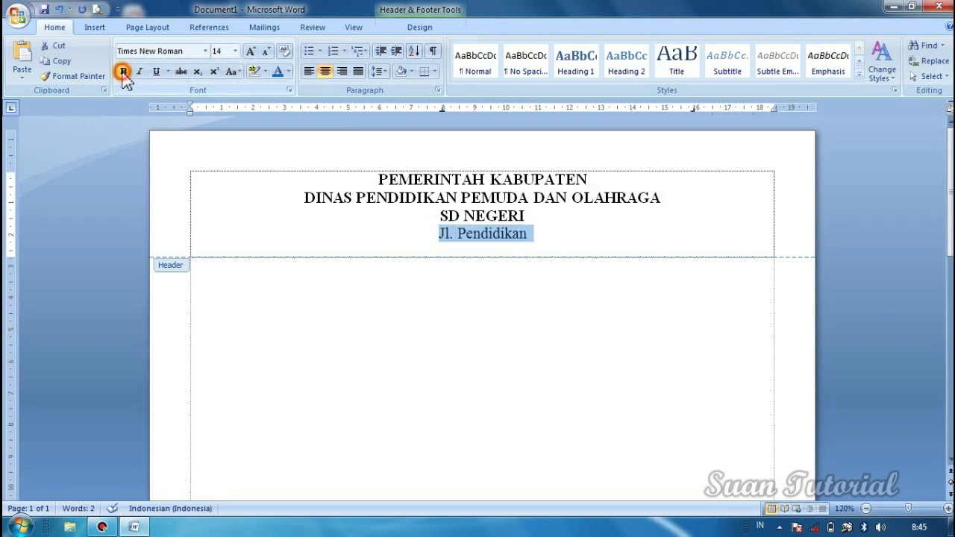
left_click(140, 72)
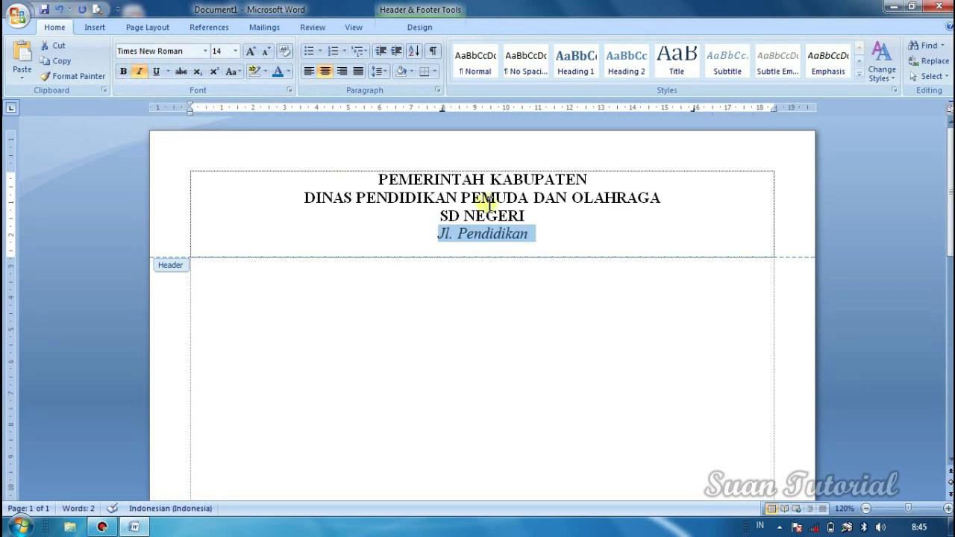
left_click(529, 228)
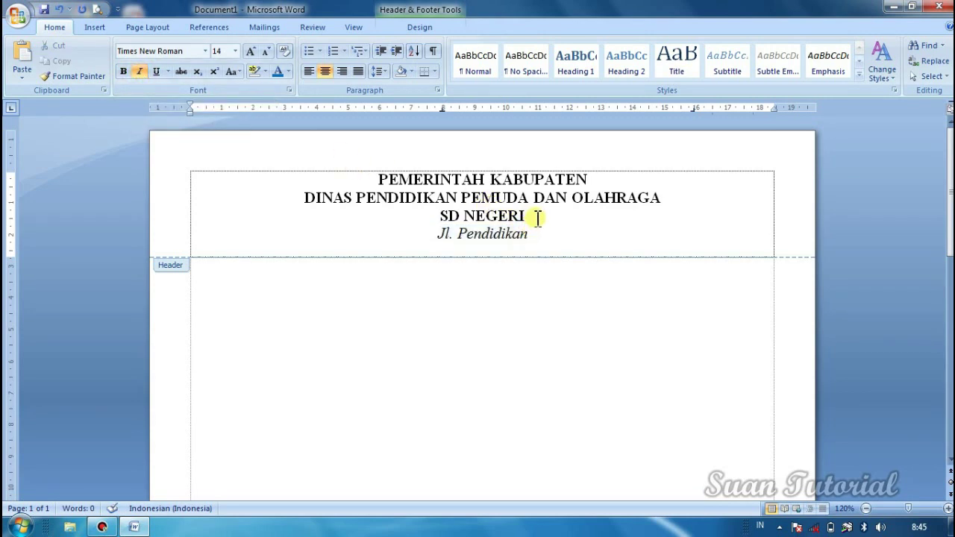
left_click(535, 216)
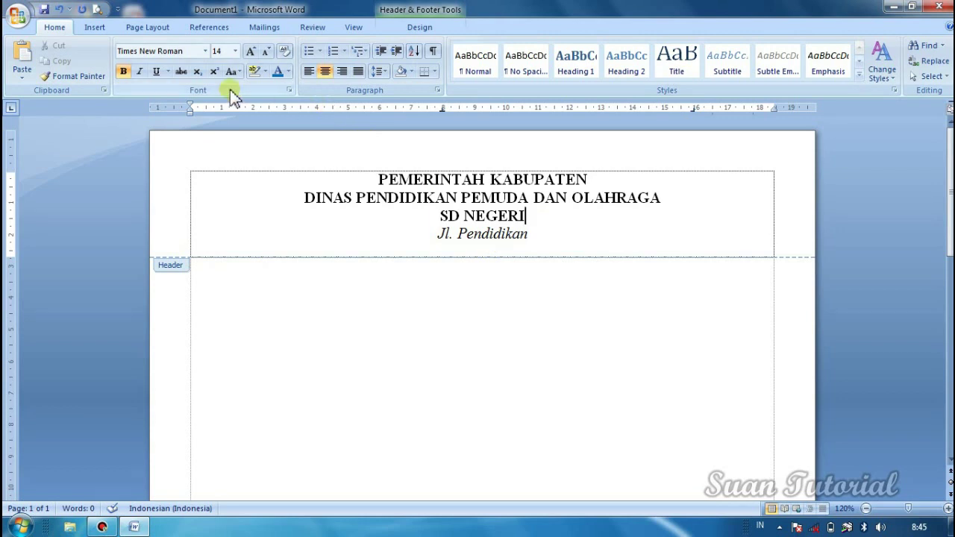
Draw a horizontal line across the header under the address and make it 2¼ pt thick
left_click(94, 29)
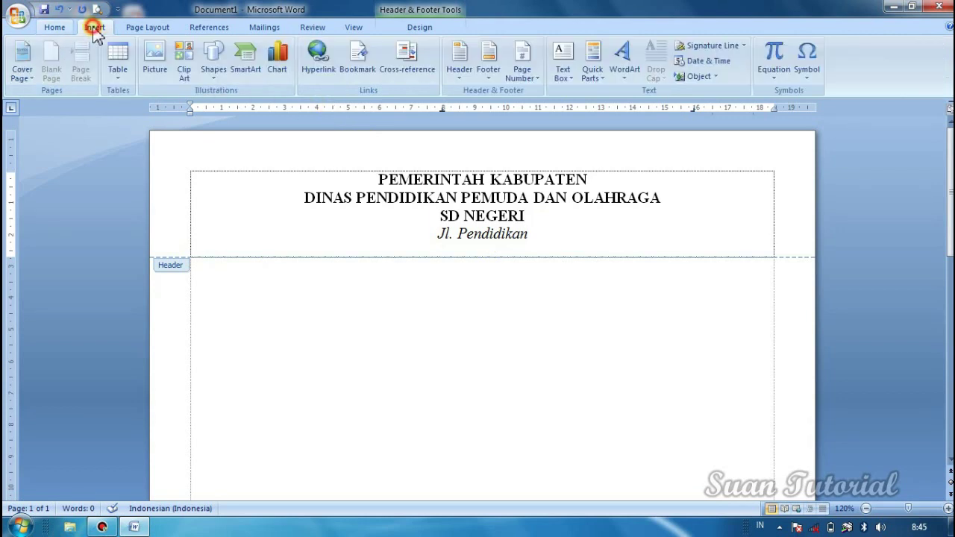
left_click(213, 82)
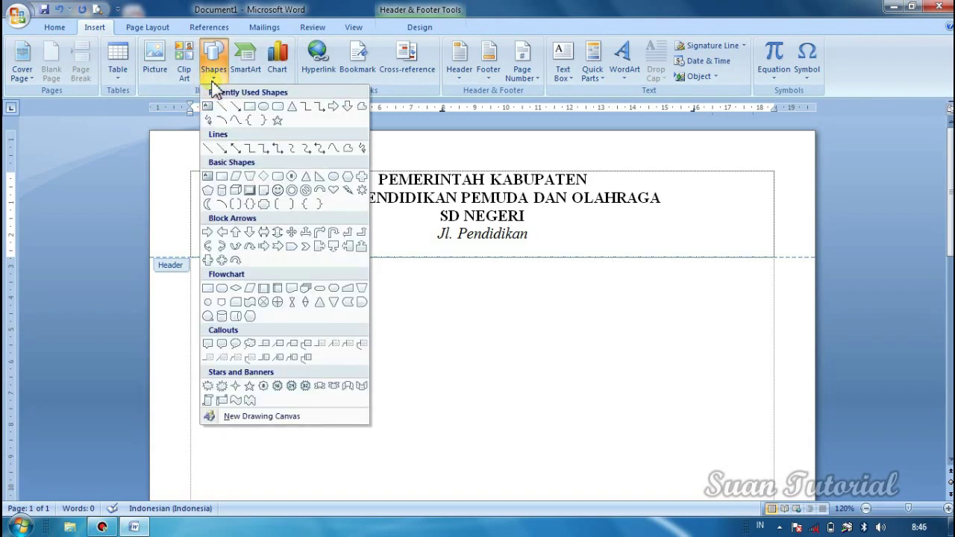
left_click(222, 109)
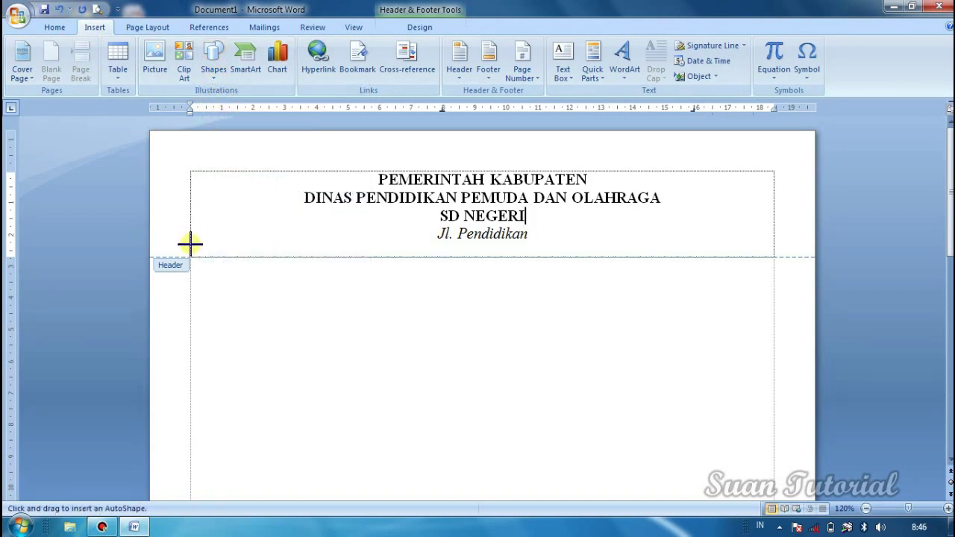
left_click_drag(190, 241, 775, 244)
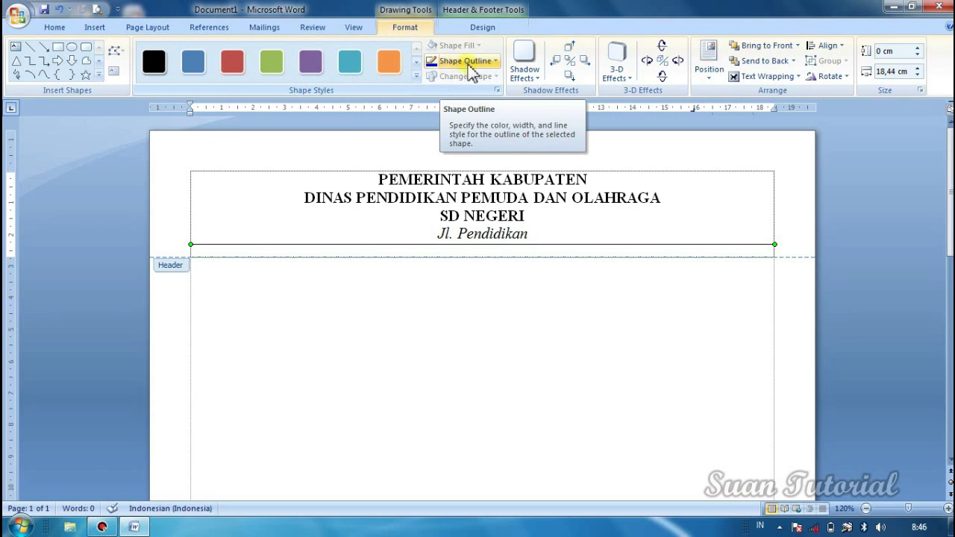
left_click(492, 63)
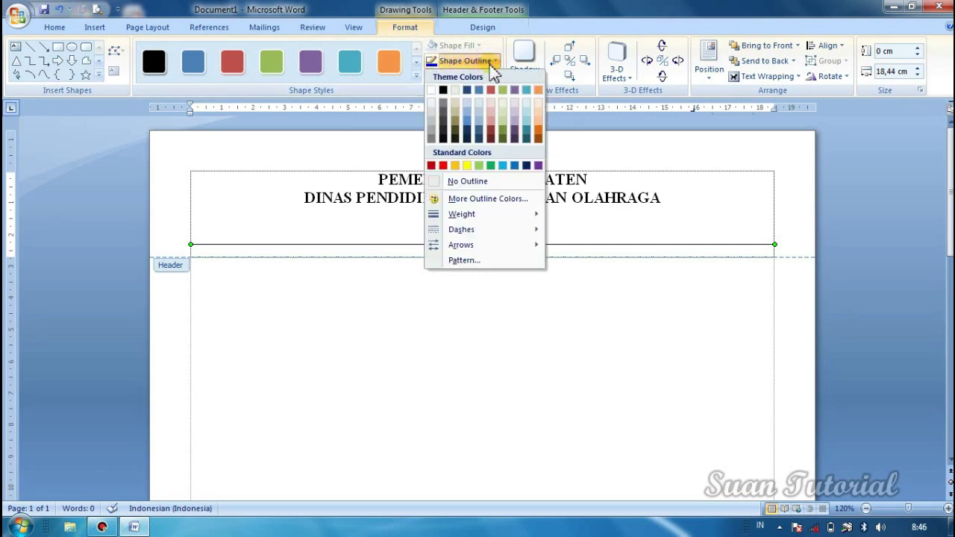
mouse_move(500, 216)
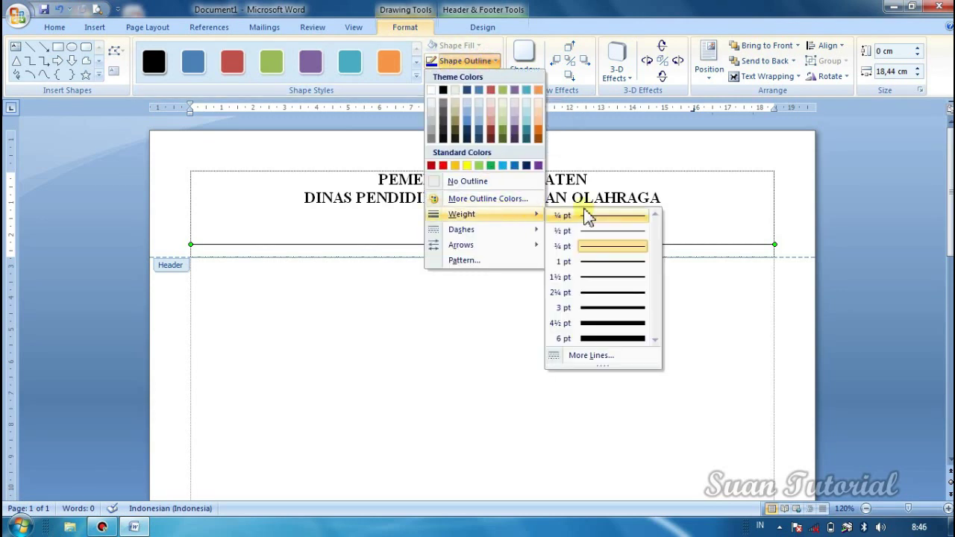
left_click(622, 295)
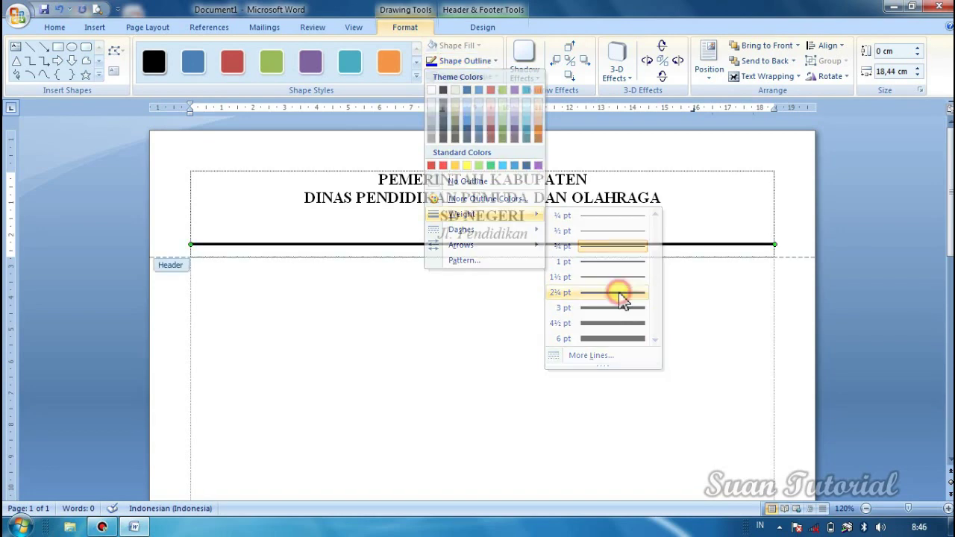
left_click(544, 235)
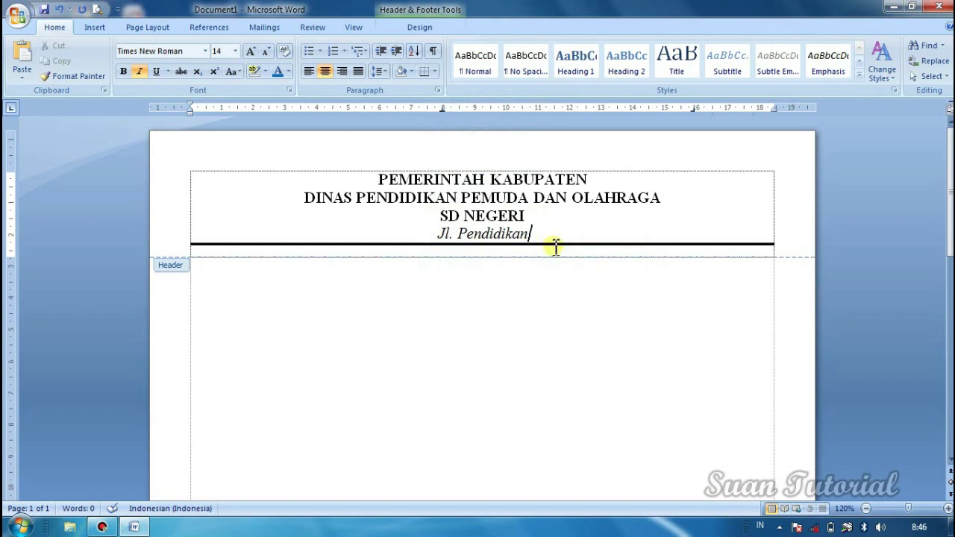
left_click(670, 203)
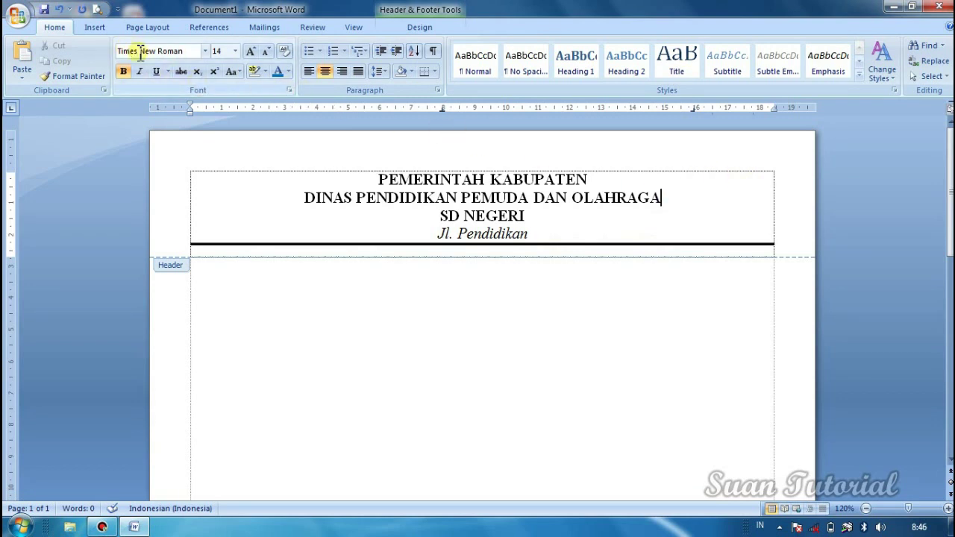
Draw a small 1.63 × 1.77 cm rectangle at the header's right end
left_click(94, 27)
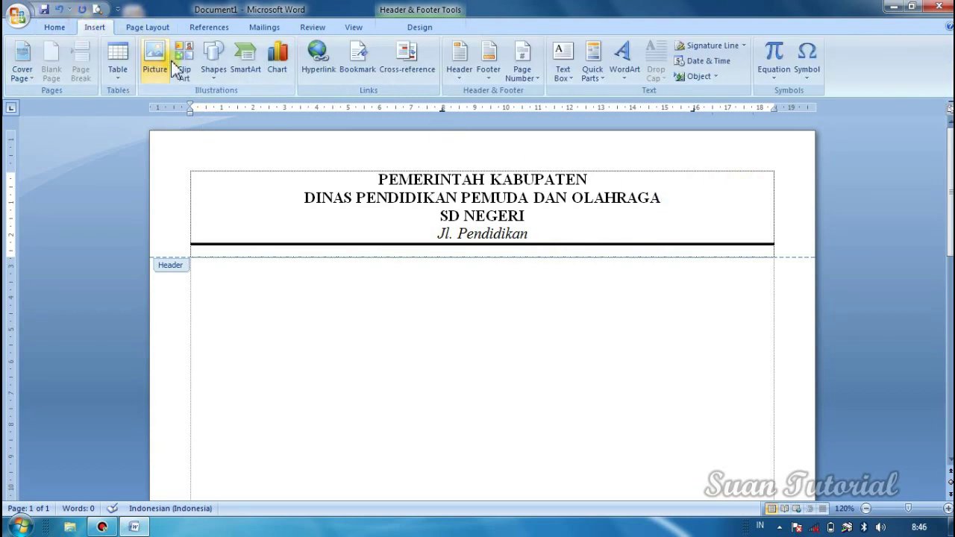
left_click(212, 63)
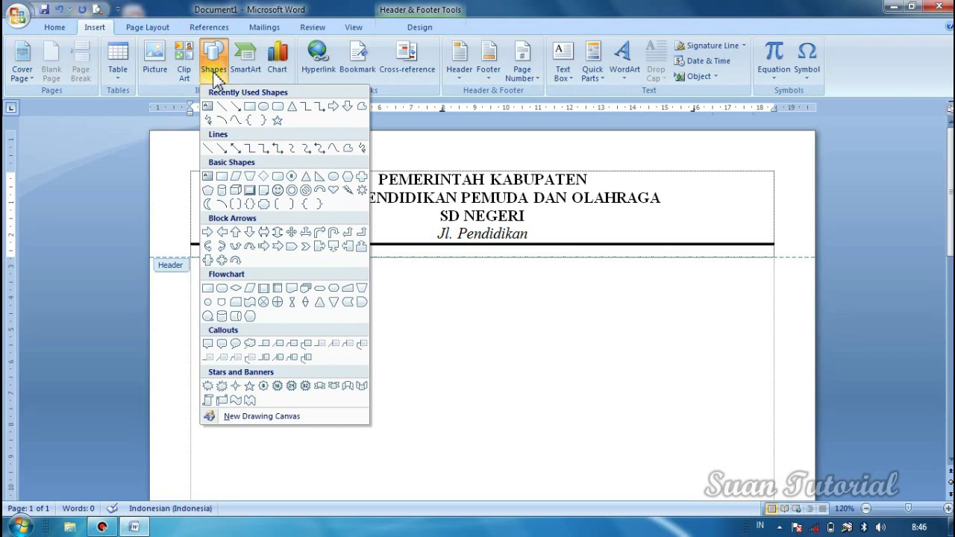
left_click(249, 106)
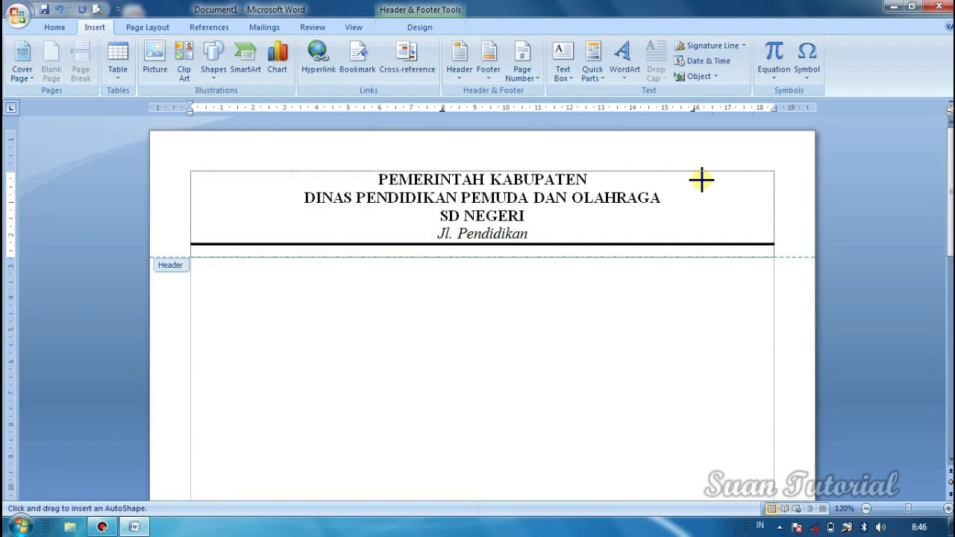
mouse_move(701, 180)
left_mouse_down()
mouse_move(757, 232)
mouse_move(747, 208)
left_mouse_up()
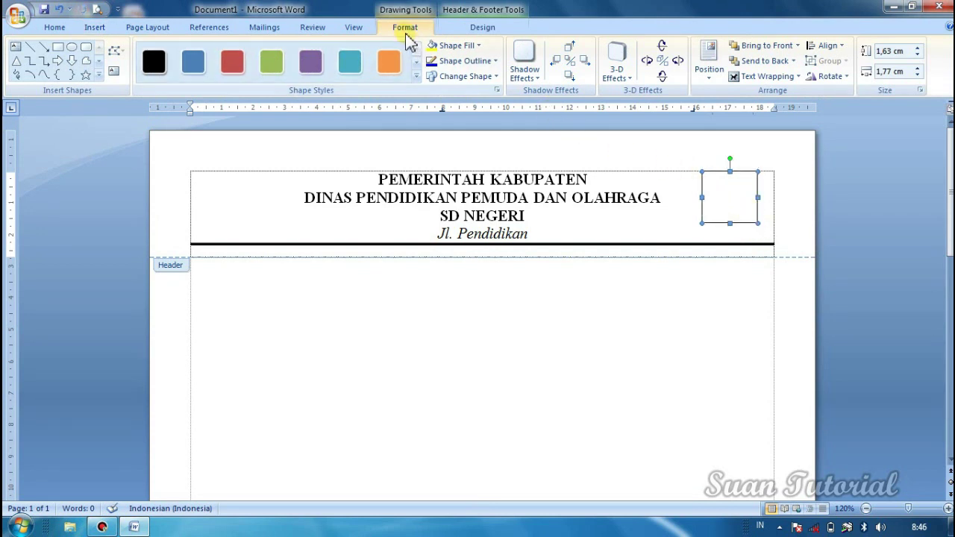
Fill the right box with the Logo Tut Wuri Handayani picture from Documents and nudge it lower
left_click(484, 47)
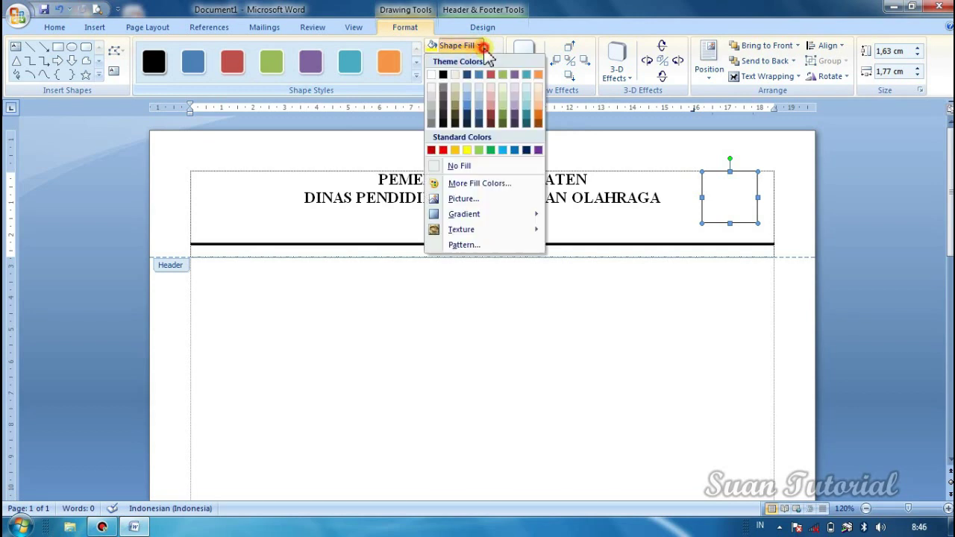
left_click(471, 199)
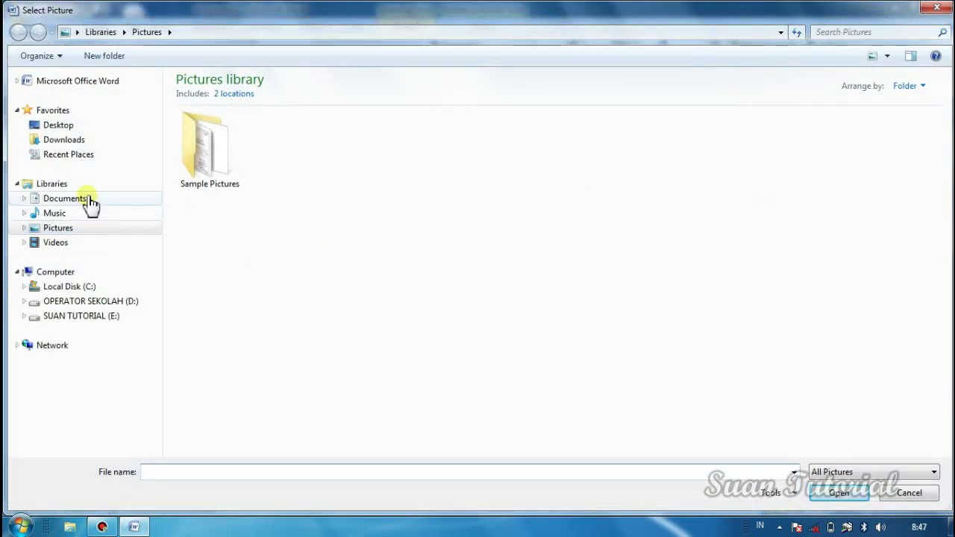
left_click(66, 199)
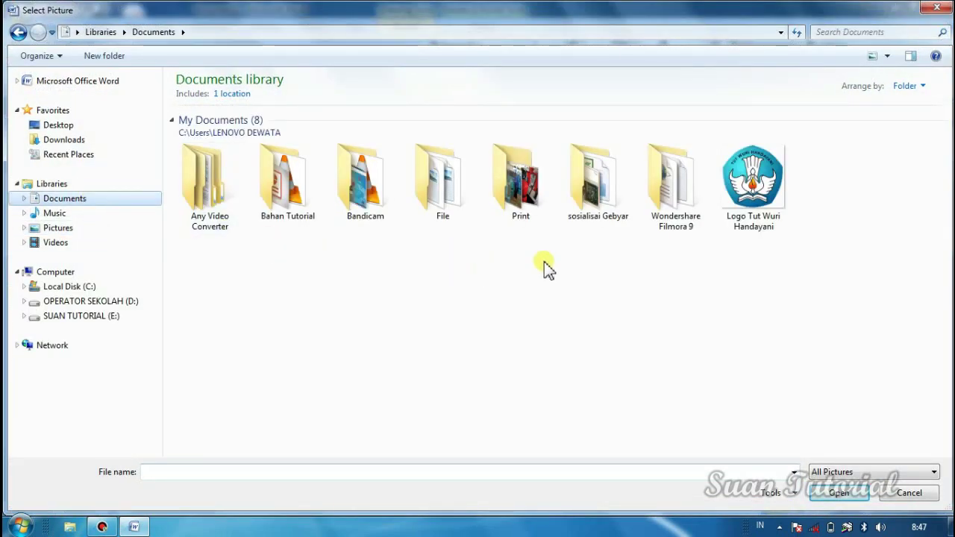
left_click(762, 196)
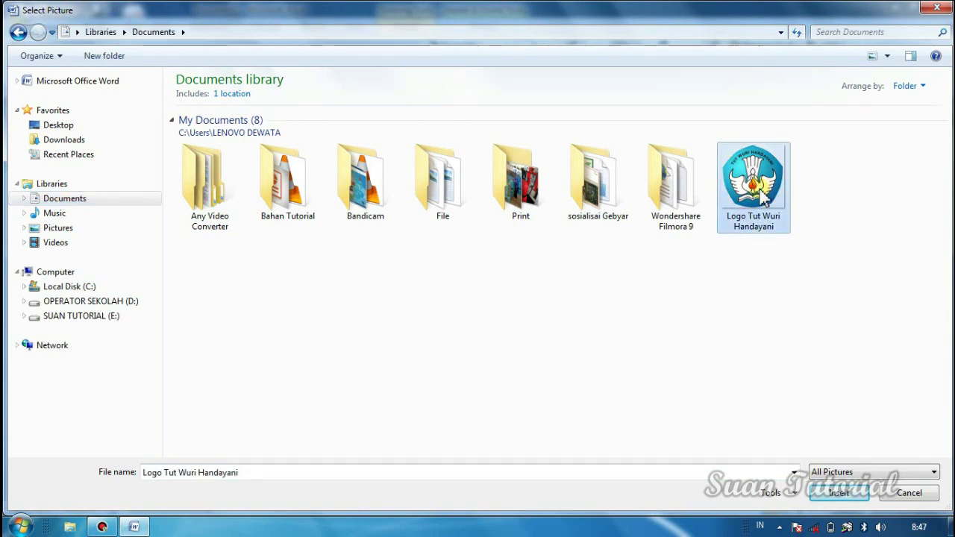
left_click(834, 495)
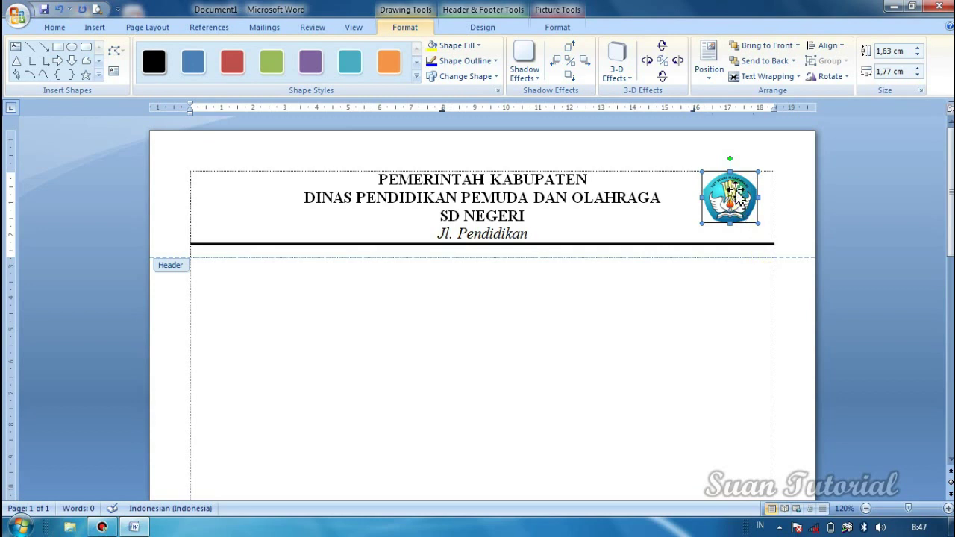
left_click_drag(736, 195, 740, 201)
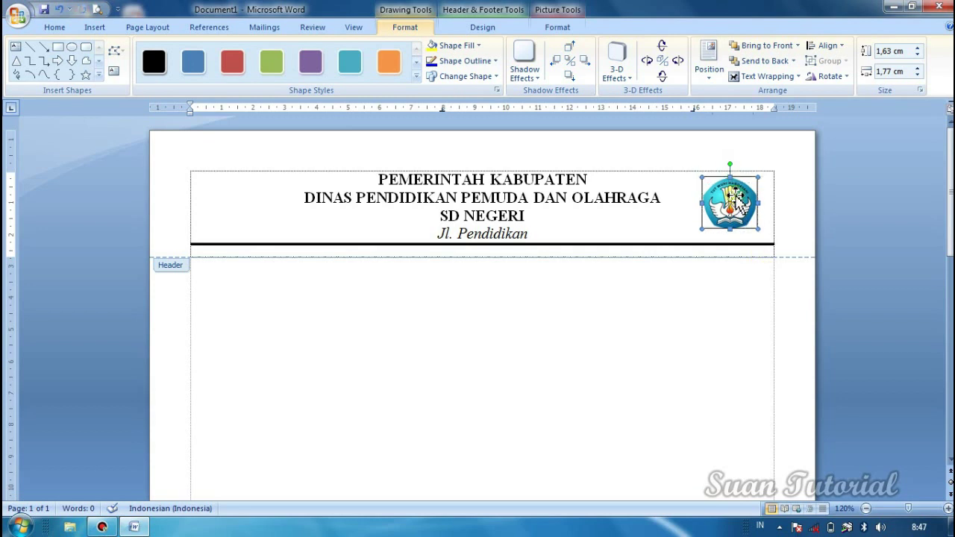
left_click(603, 218)
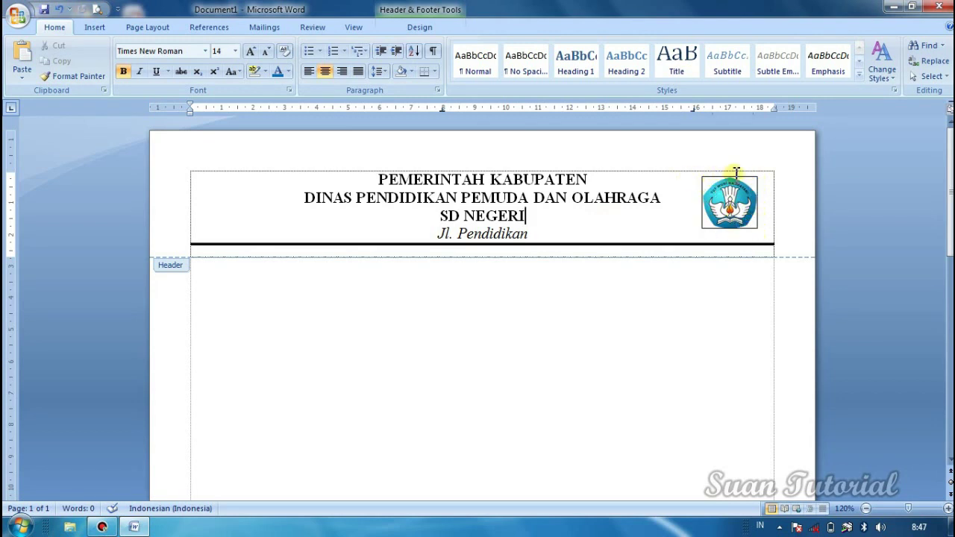
Set the logo to No Outline and stretch it slightly taller
left_click(737, 202)
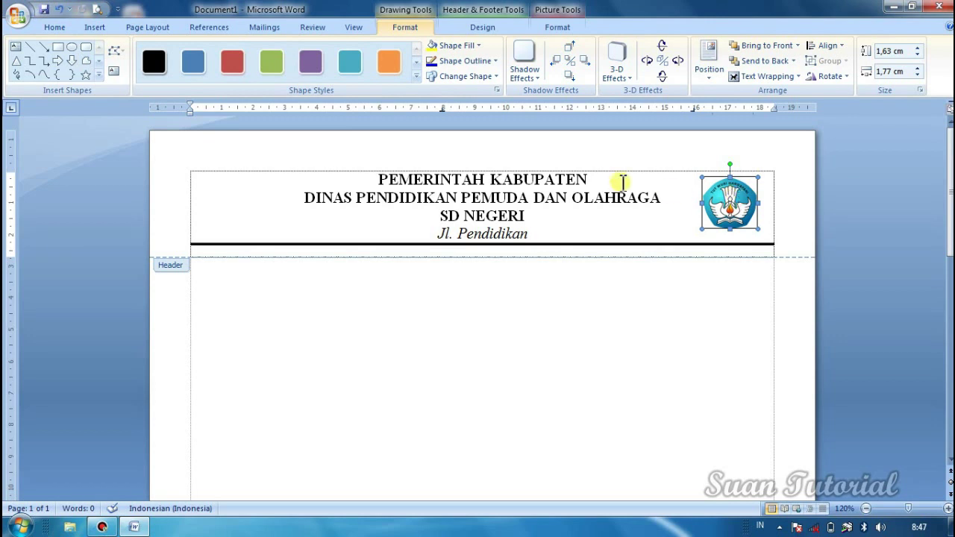
left_click(492, 63)
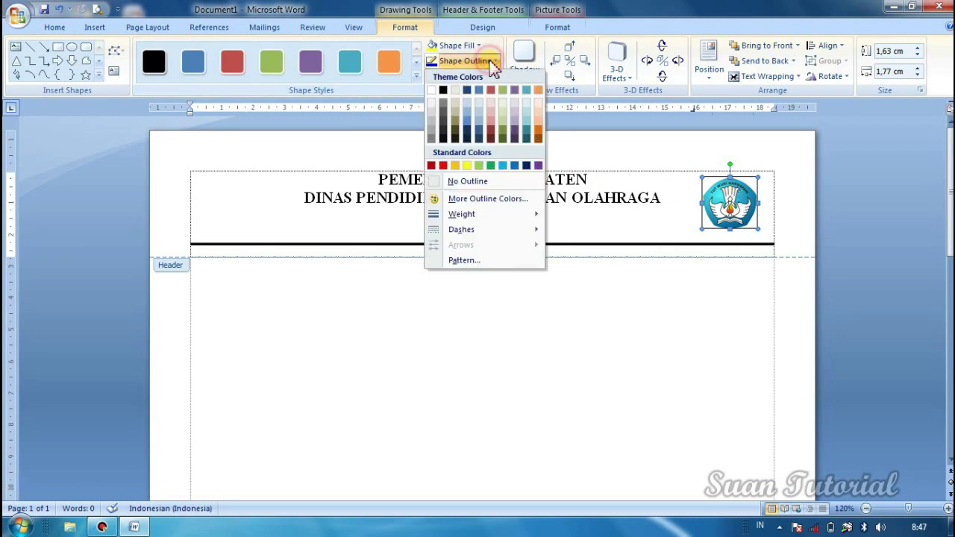
left_click(460, 183)
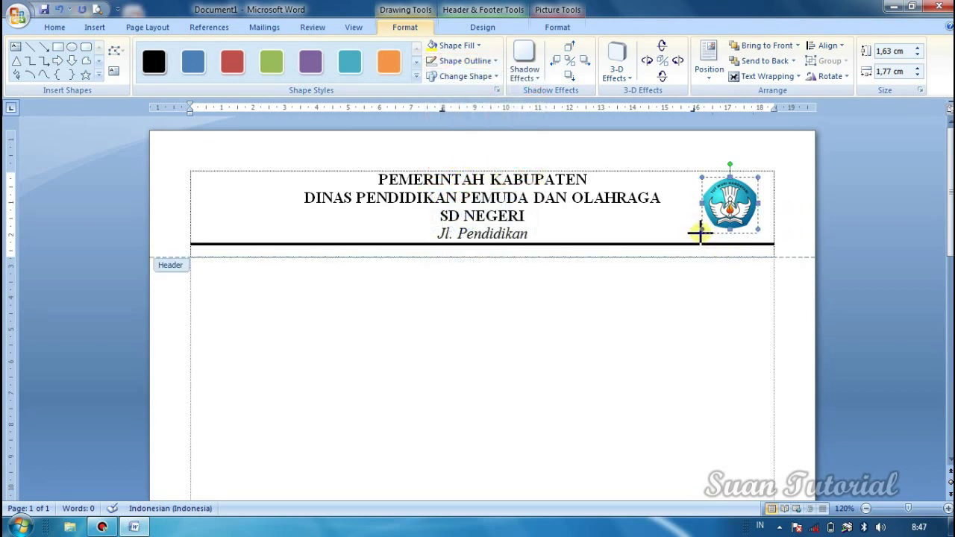
left_click_drag(703, 230, 701, 235)
left_click(588, 233)
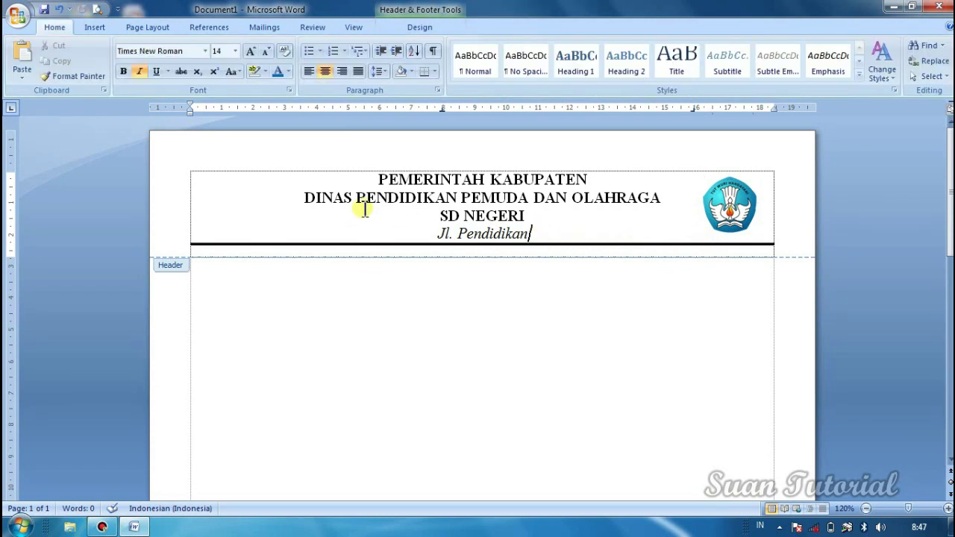
Draw an empty 1.66 × 1.77 cm rectangle at the header's top-left, opposite the logo
left_click(207, 179)
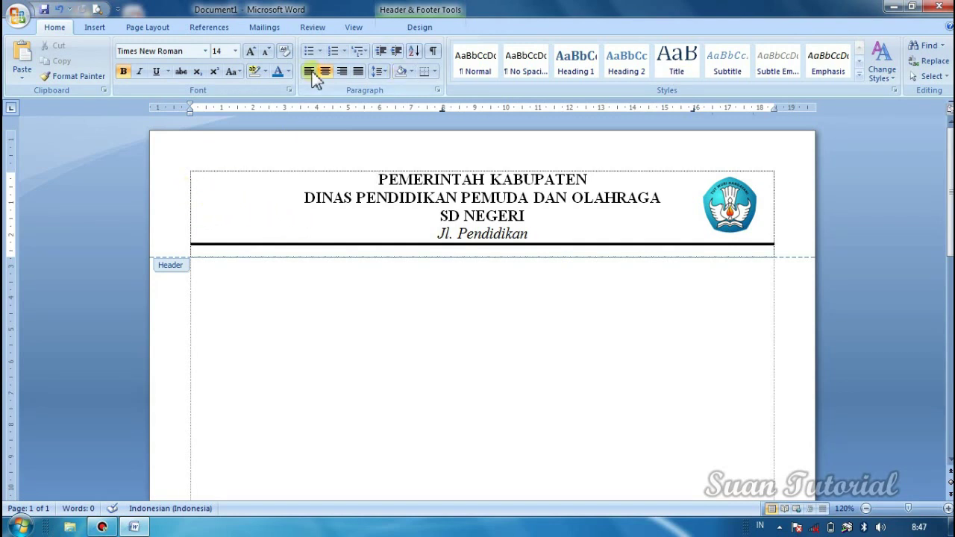
left_click(91, 27)
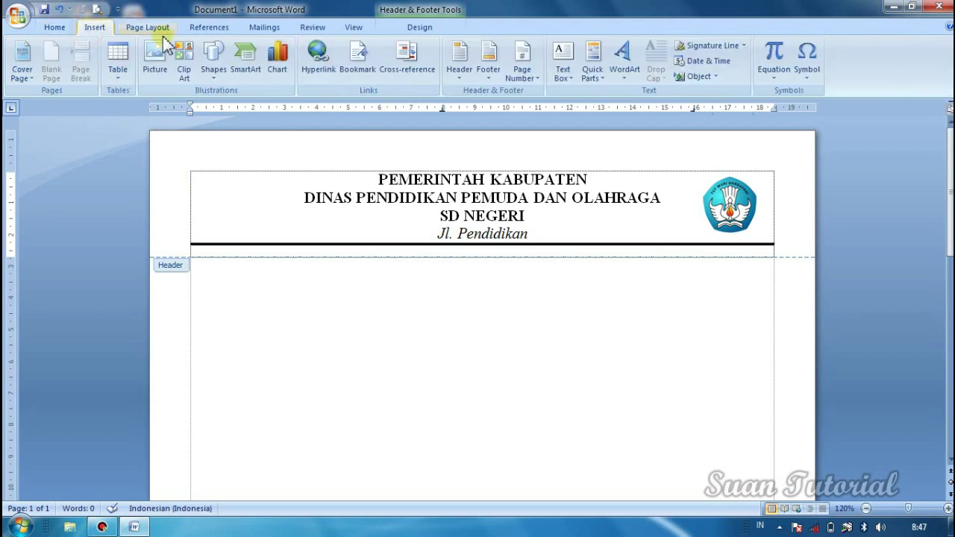
left_click(212, 78)
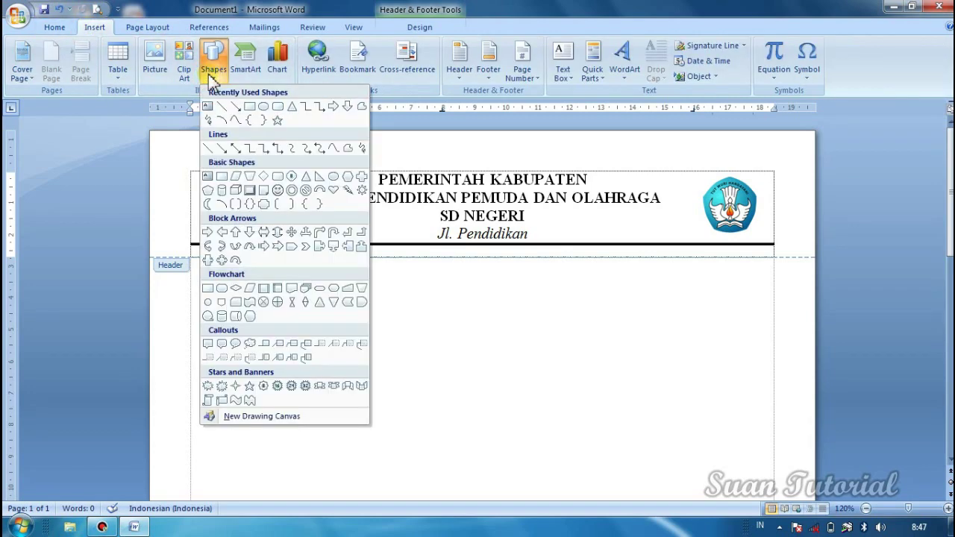
left_click(249, 107)
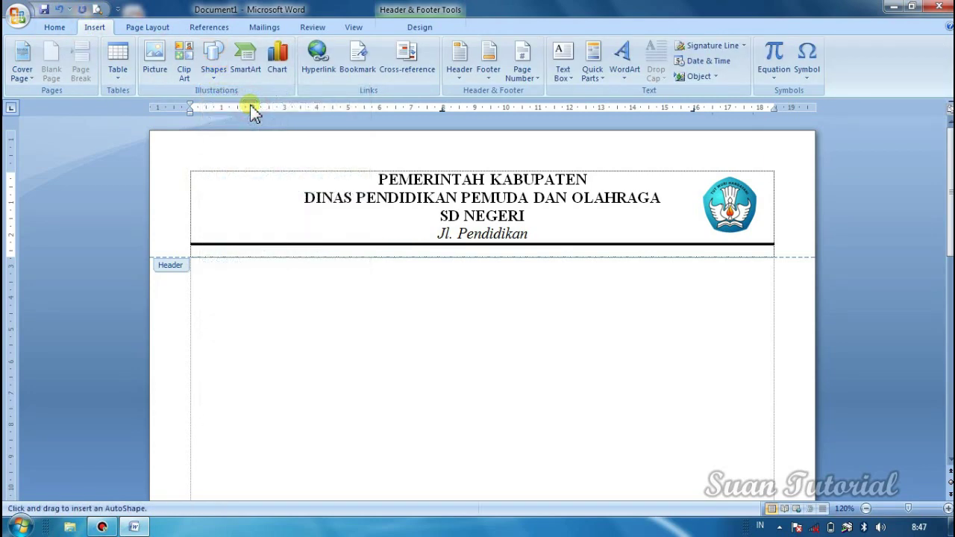
left_click_drag(194, 181, 245, 232)
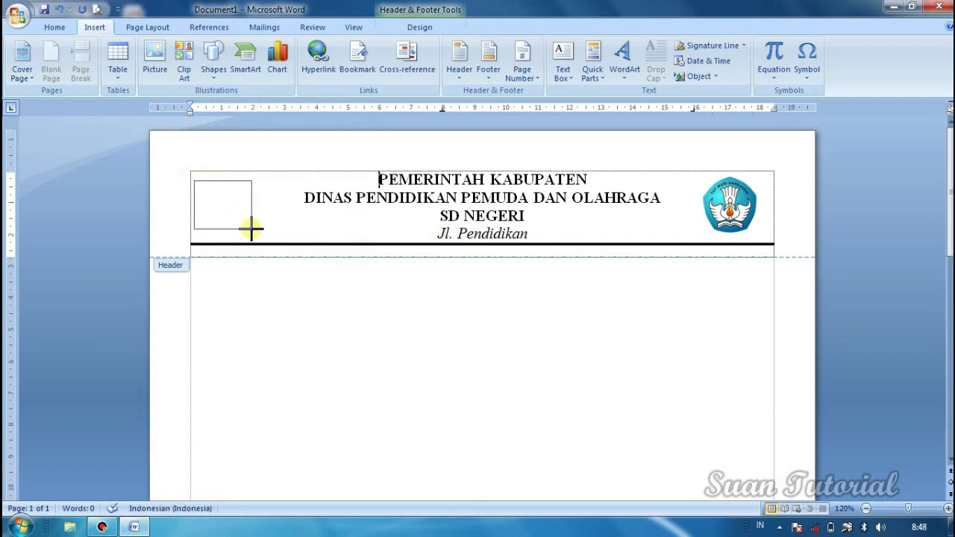
left_click_drag(244, 232, 250, 233)
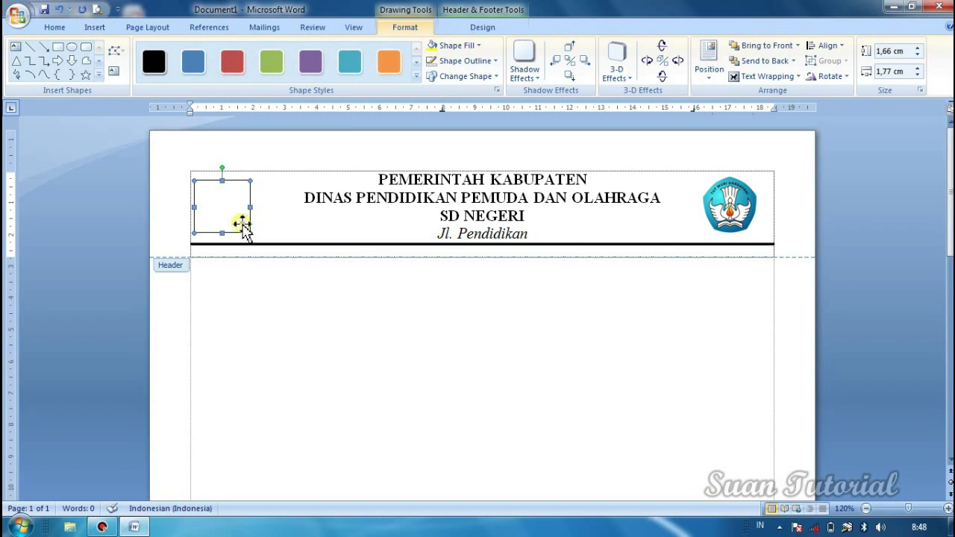
left_click(423, 206)
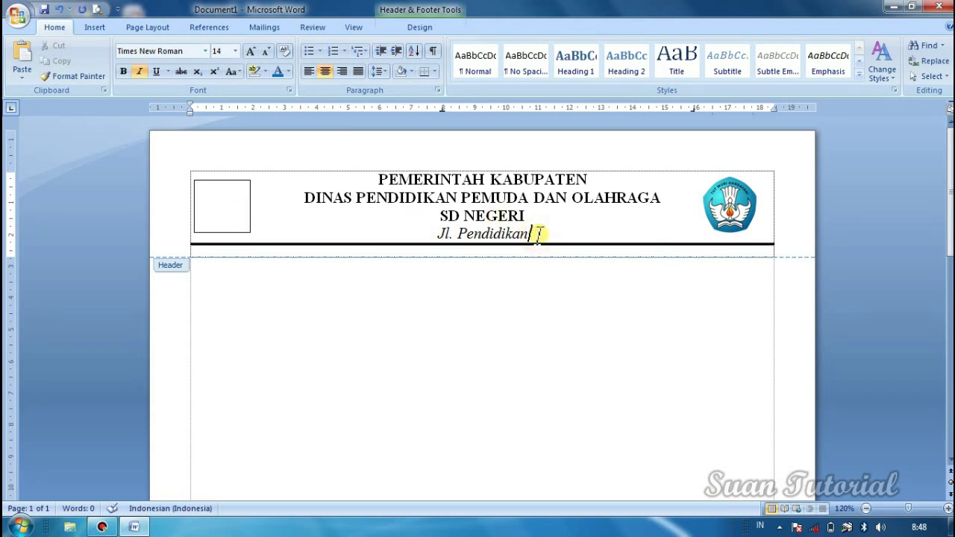
Shrink the Jl. Pendidikan line from 14 pt to 11 pt with two Shrink Font clicks
left_click_drag(538, 234, 433, 234)
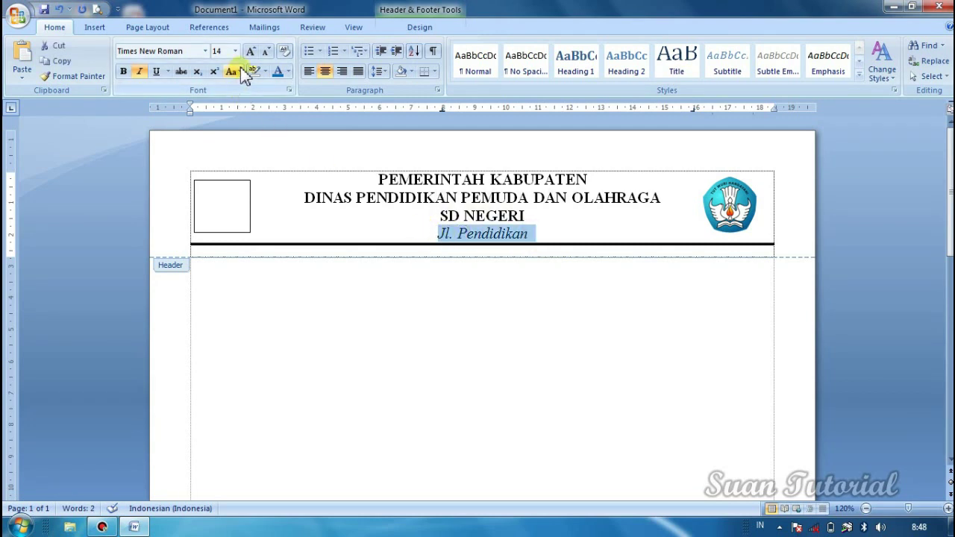
left_click(267, 54)
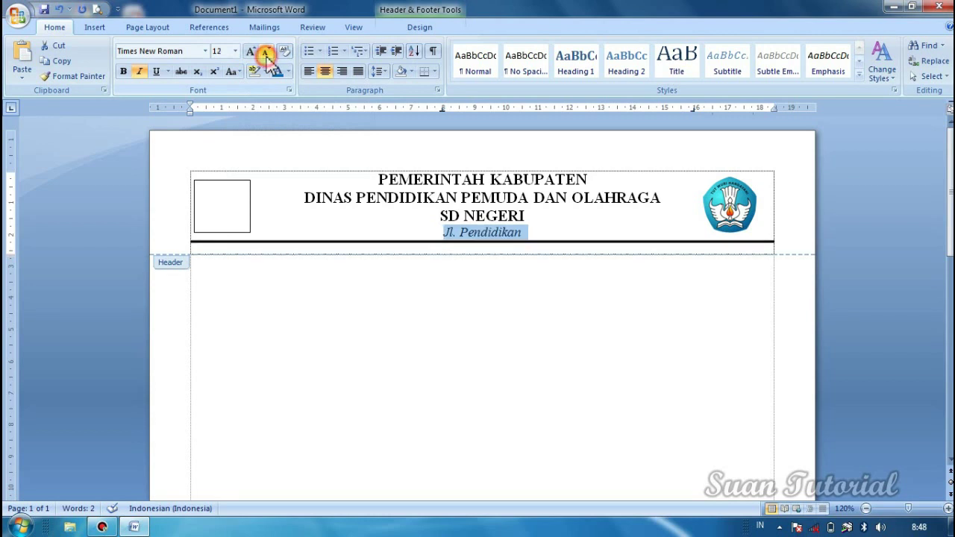
left_click(266, 54)
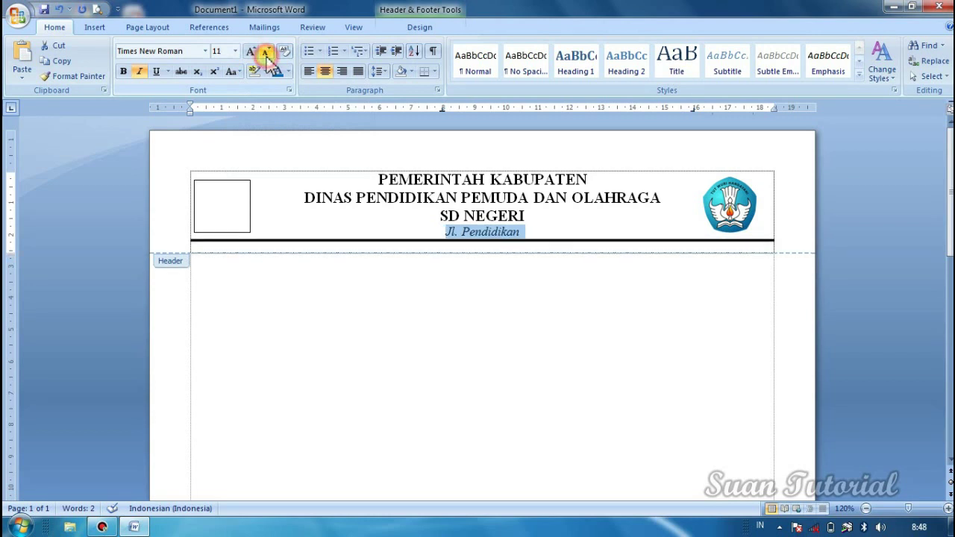
left_click(532, 215)
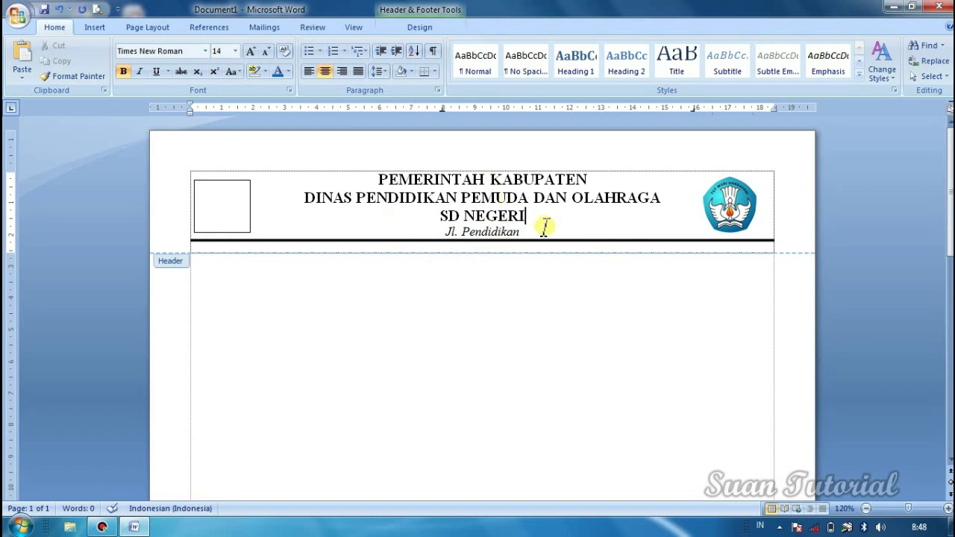
Close Header and Footer to return to the document body, leaving the completed letterhead above it
left_click(418, 28)
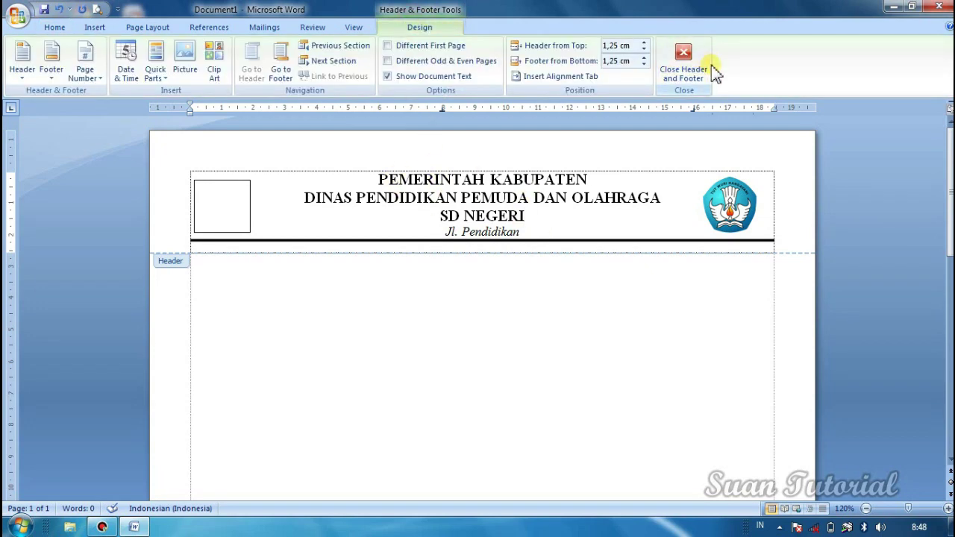
left_click(685, 67)
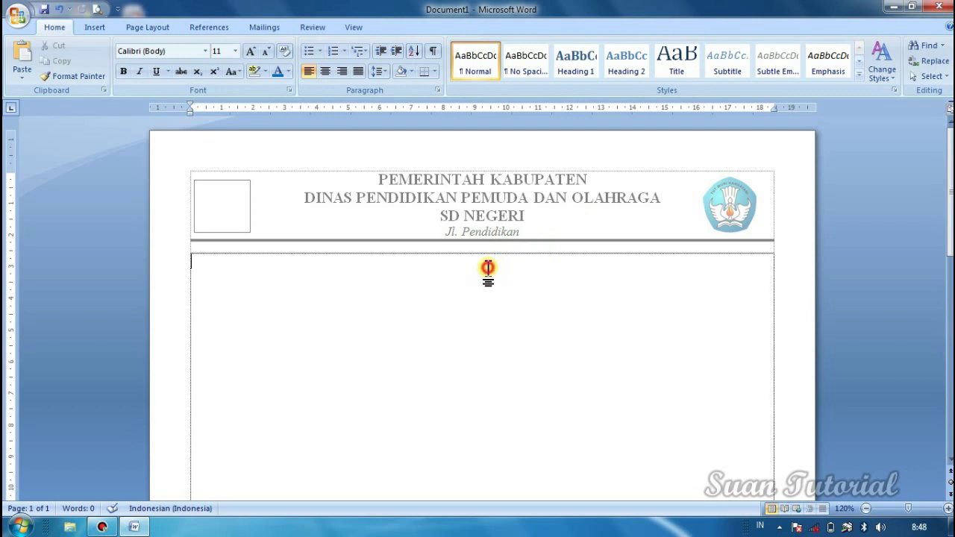
scroll(944, 187, "down", 3)
scroll(944, 187, "up", 3)
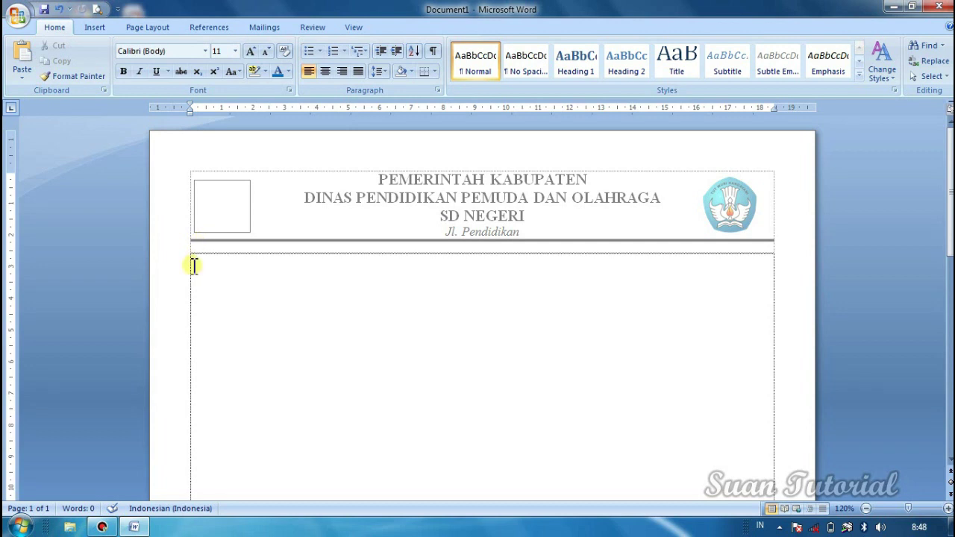
Insert several page breaks so the document spans 7 pages
left_click(97, 29)
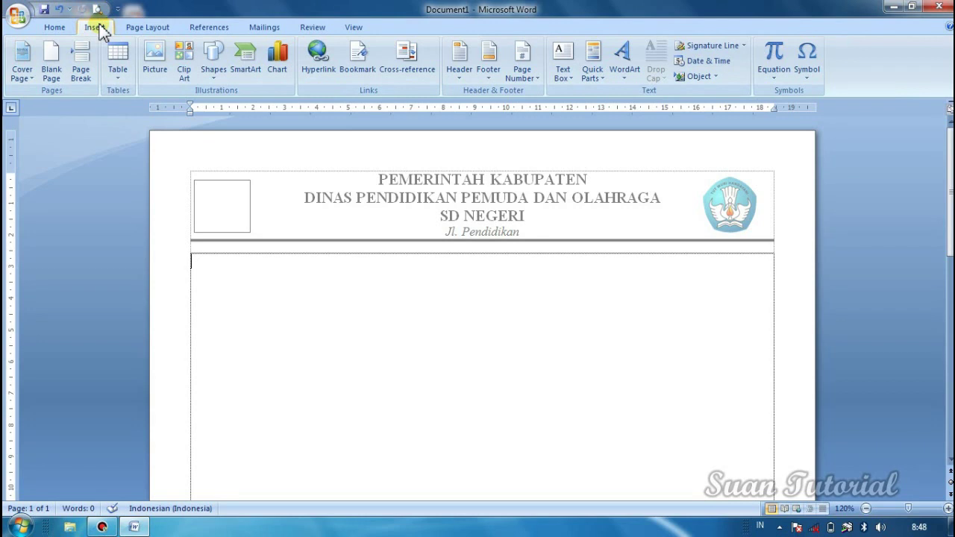
left_click(90, 63)
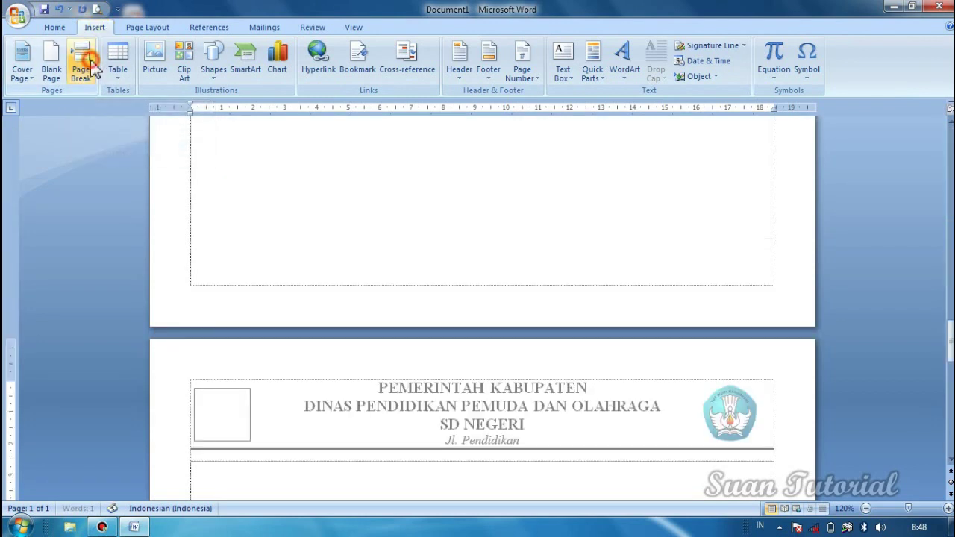
left_click(89, 64)
left_click(89, 64)
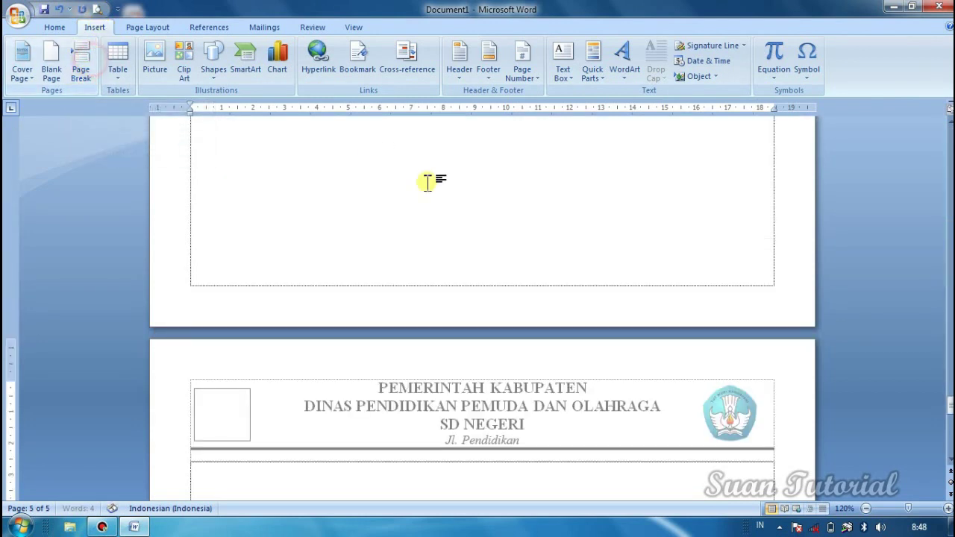
Scroll through the pages to confirm the letterhead header repeats on every page
left_click_drag(950, 404, 948, 100)
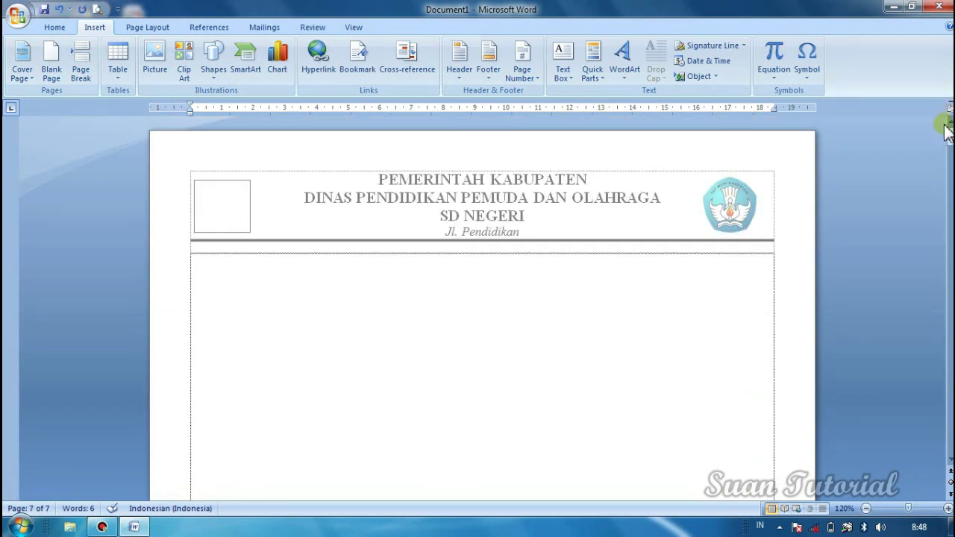
left_click_drag(949, 133, 949, 188)
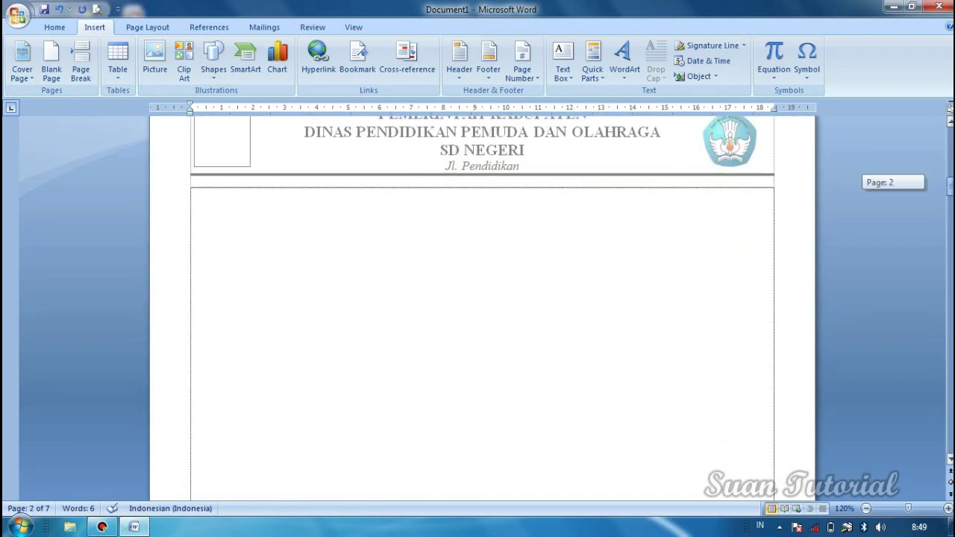
left_click_drag(950, 209, 950, 227)
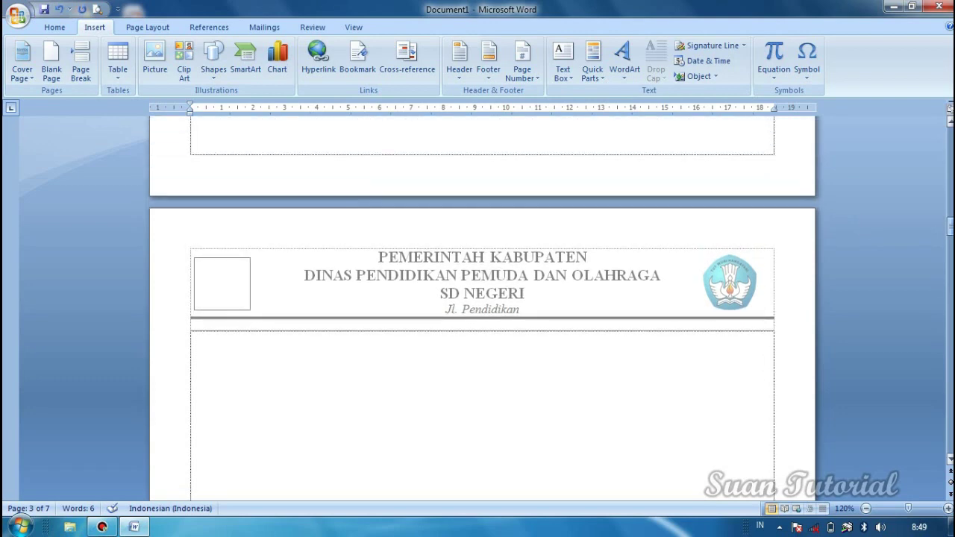
left_click_drag(950, 221, 950, 104)
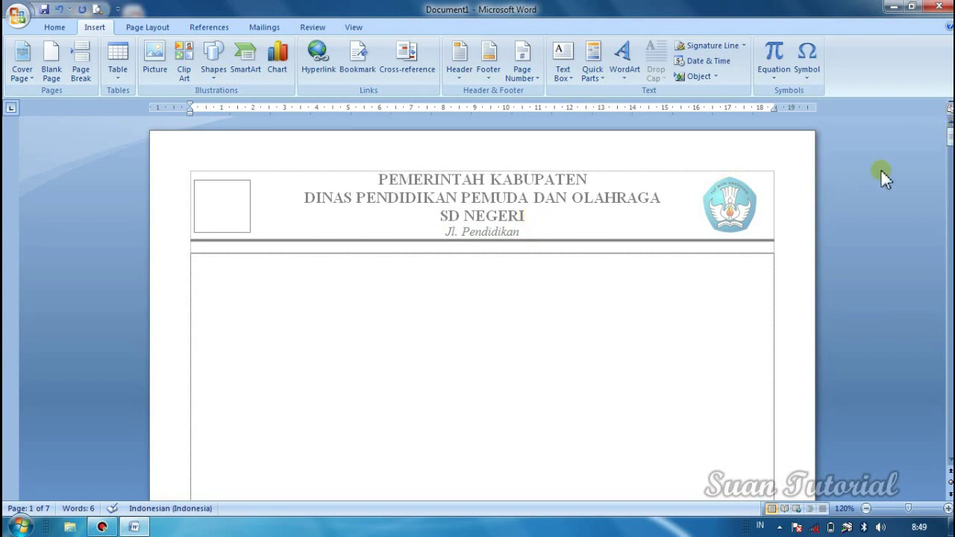
left_click_drag(950, 138, 950, 235)
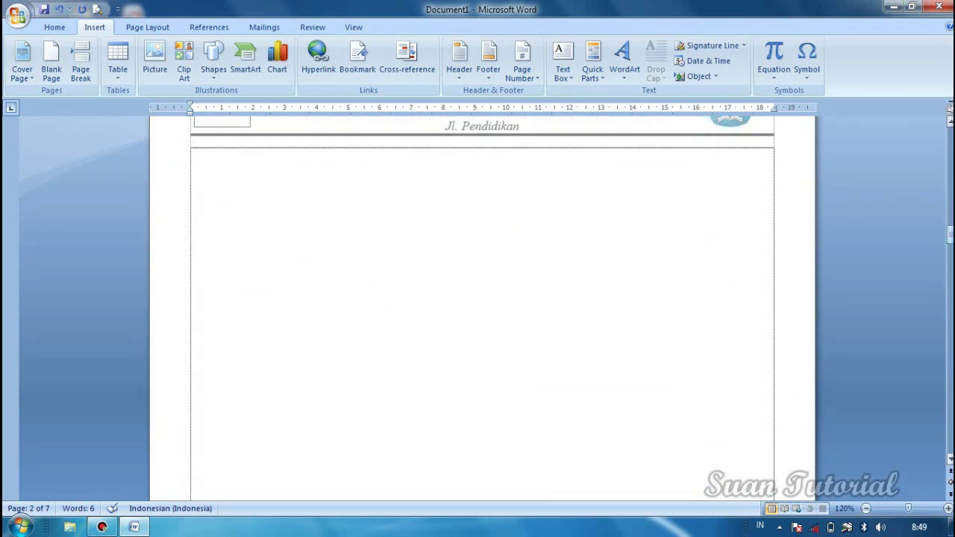
left_click_drag(951, 235, 950, 230)
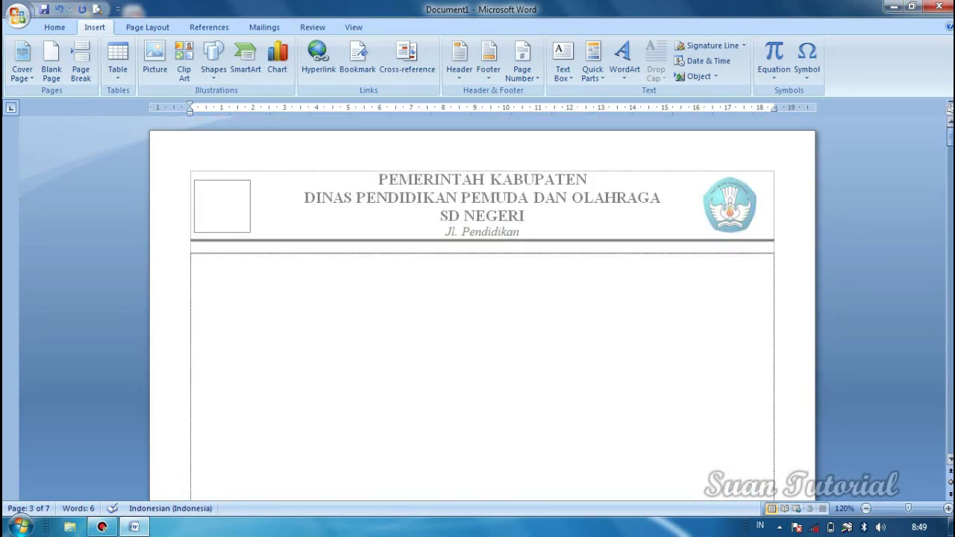